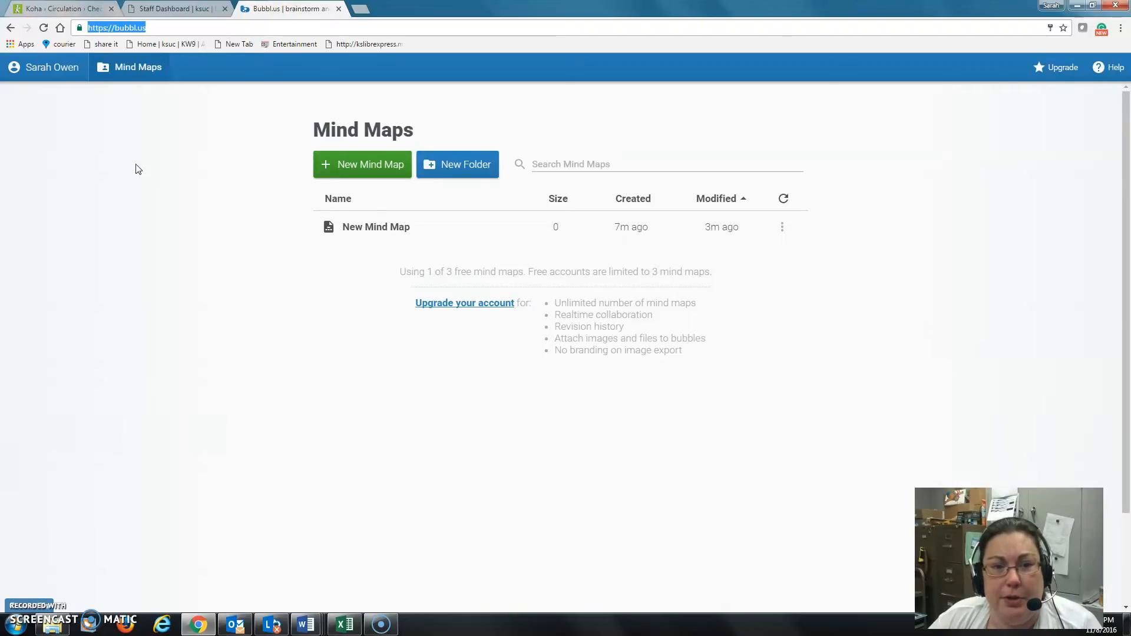
Create a new mind map and replace the starting bubble's text with 2016 ELECTION
{"action": "left_click", "coordinate": [350, 169]}
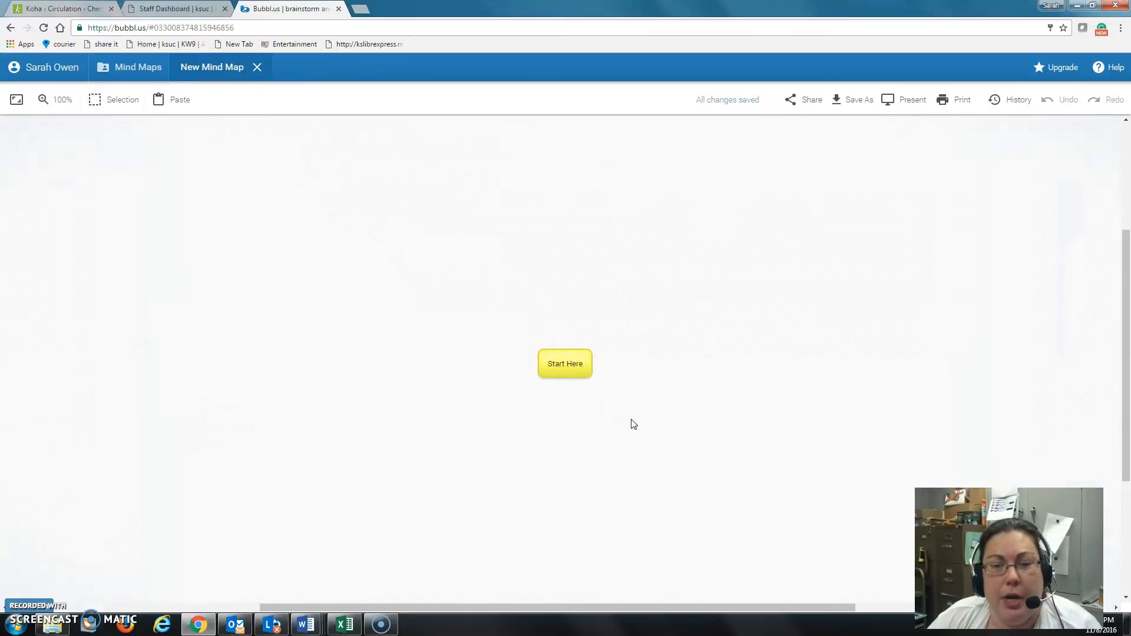
{"action": "left_click", "coordinate": [565, 365]}
{"action": "left_click_drag", "start_coordinate": [583, 363], "coordinate": [540, 368]}
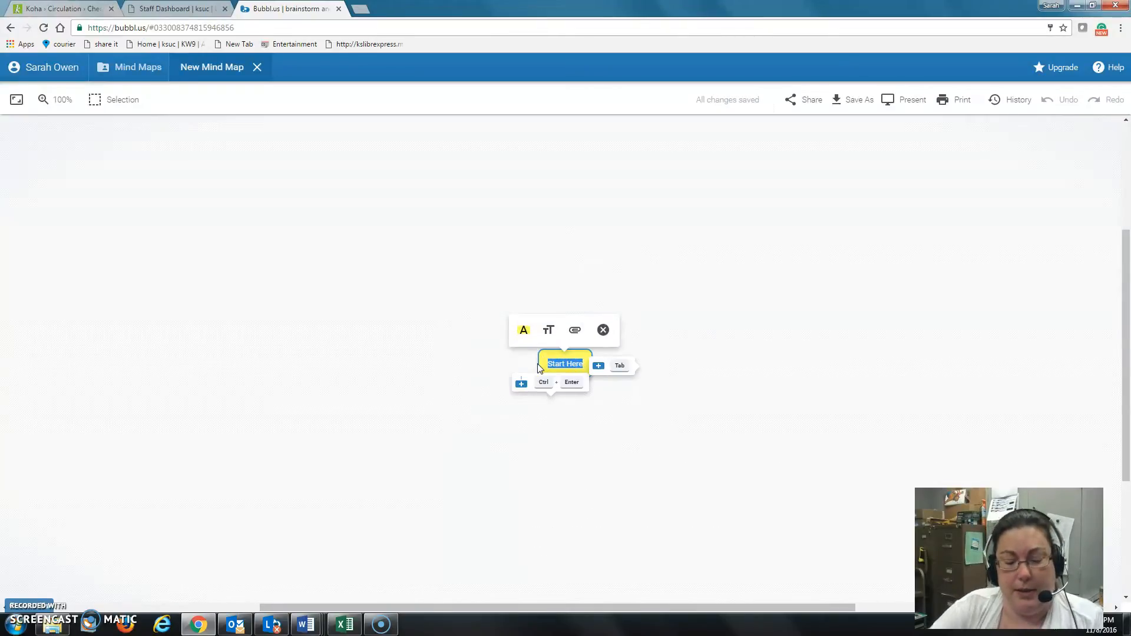
{"action": "type", "text": "2"}
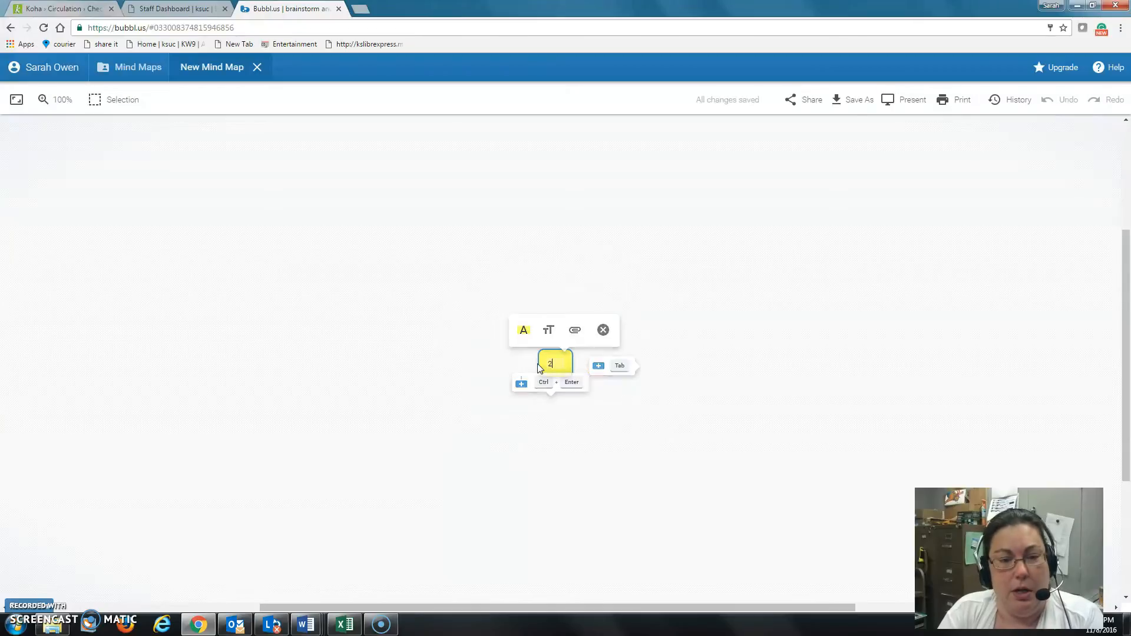
{"action": "type", "text": "016"}
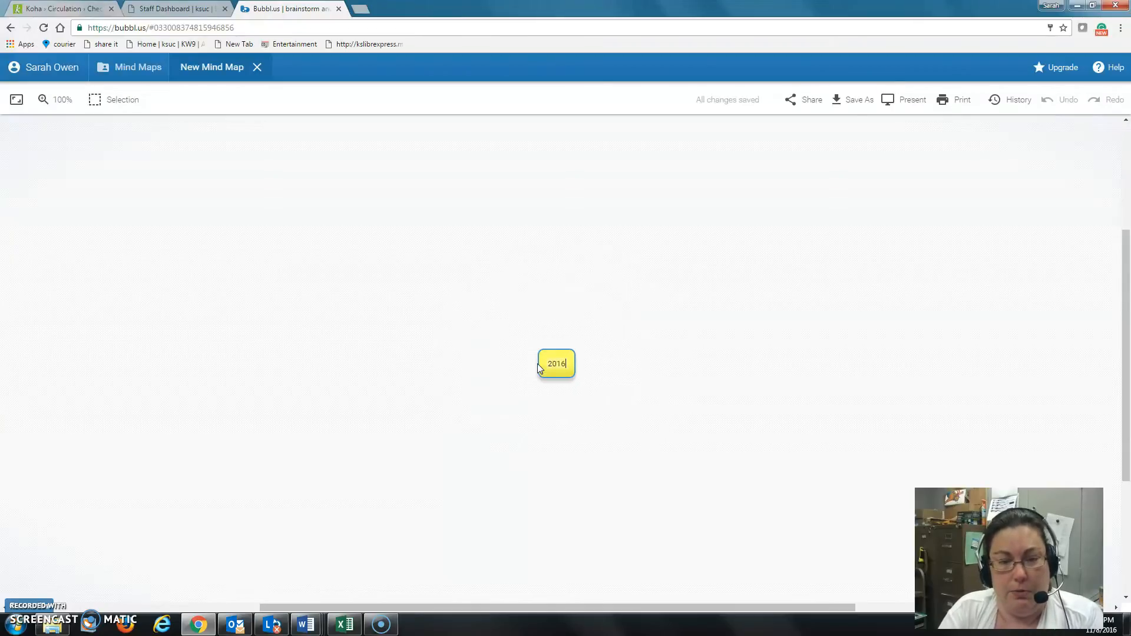
{"action": "type", "text": " ELECTION"}
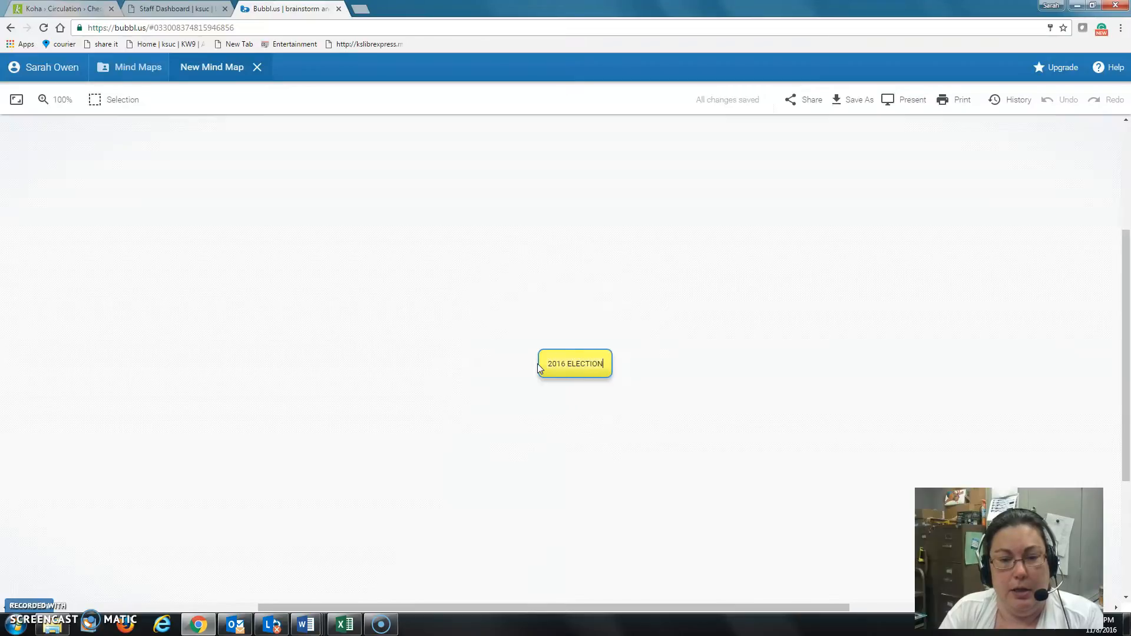
Add three child bubbles under 2016 ELECTION, labelled TRUMP, CLINTON and STEIN
{"action": "mouse_move", "coordinate": [551, 359]}
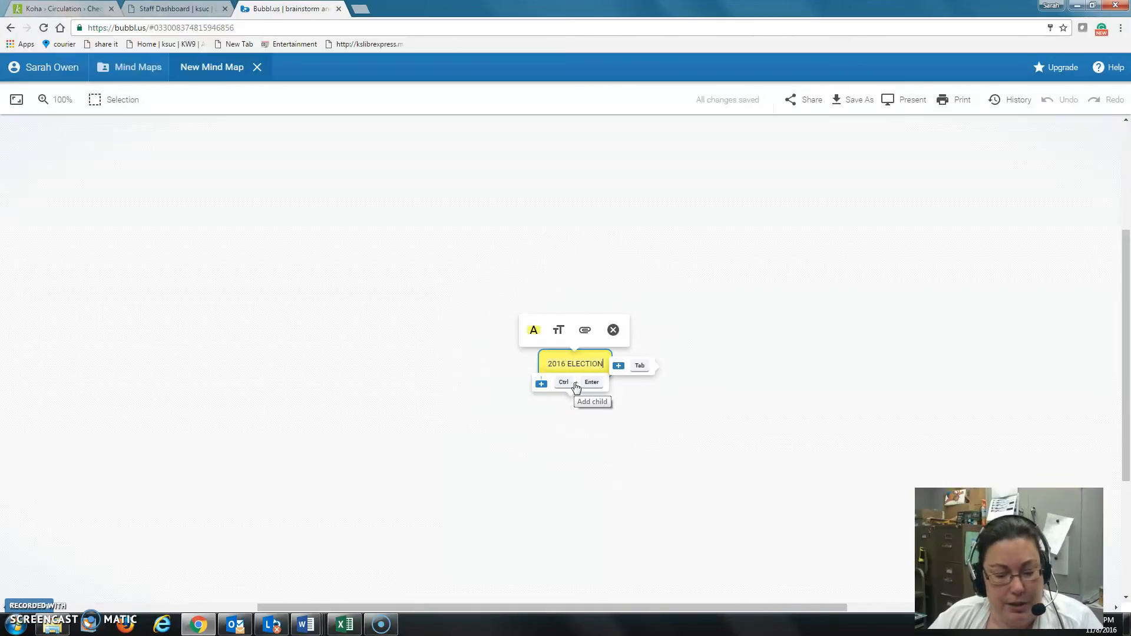
{"action": "left_click", "coordinate": [577, 384]}
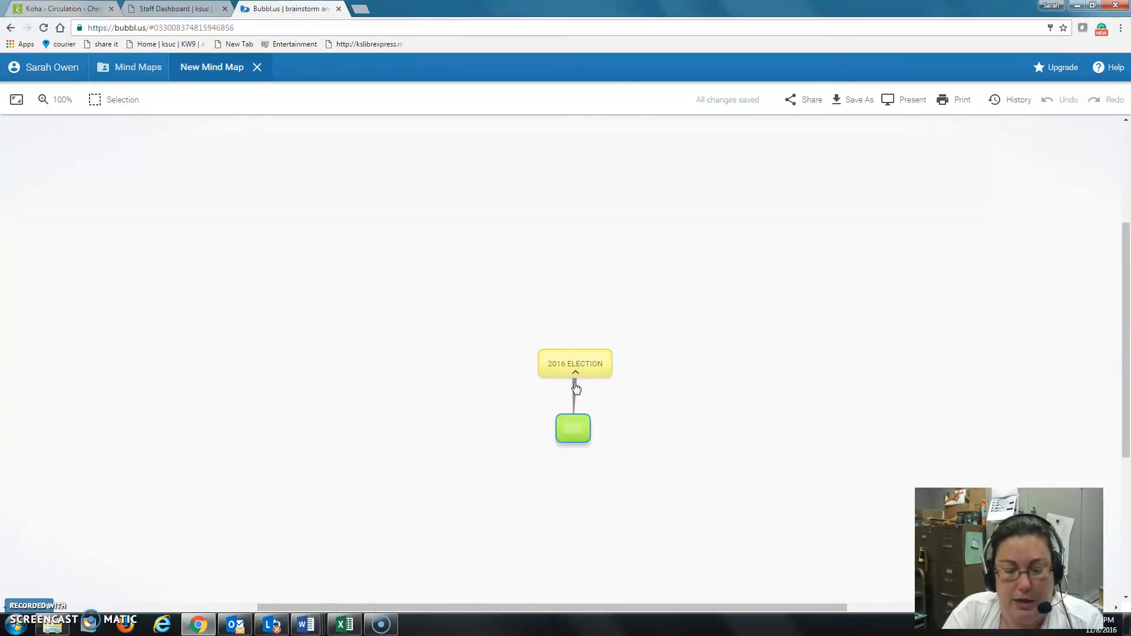
{"action": "type", "text": "TRUMP"}
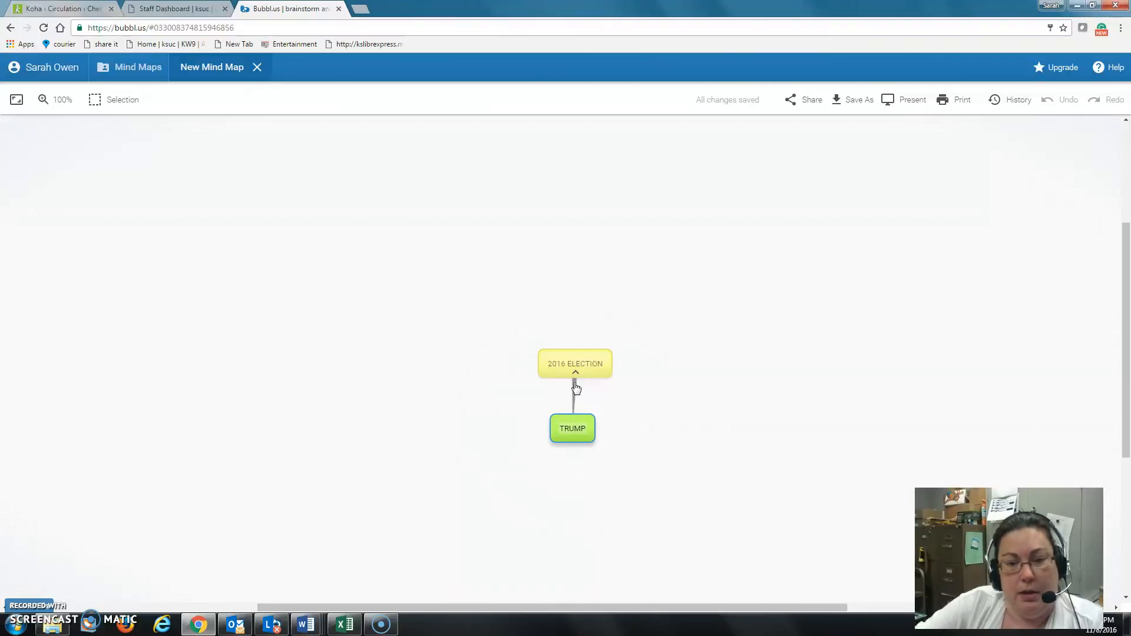
{"action": "left_click", "coordinate": [584, 369]}
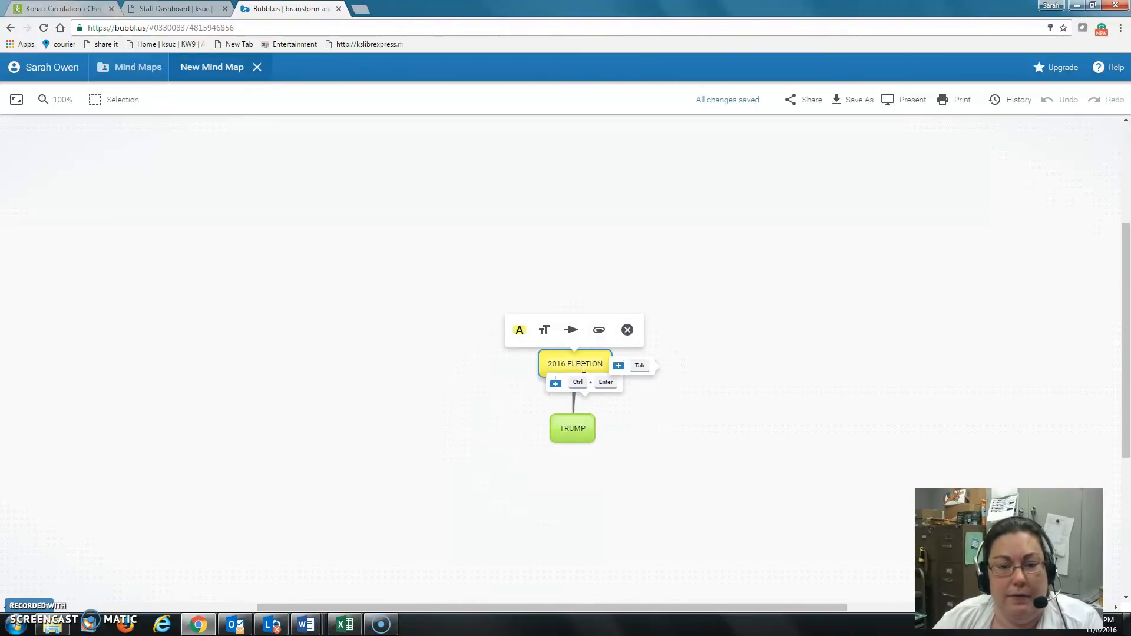
{"action": "key", "text": "ctrl+Return"}
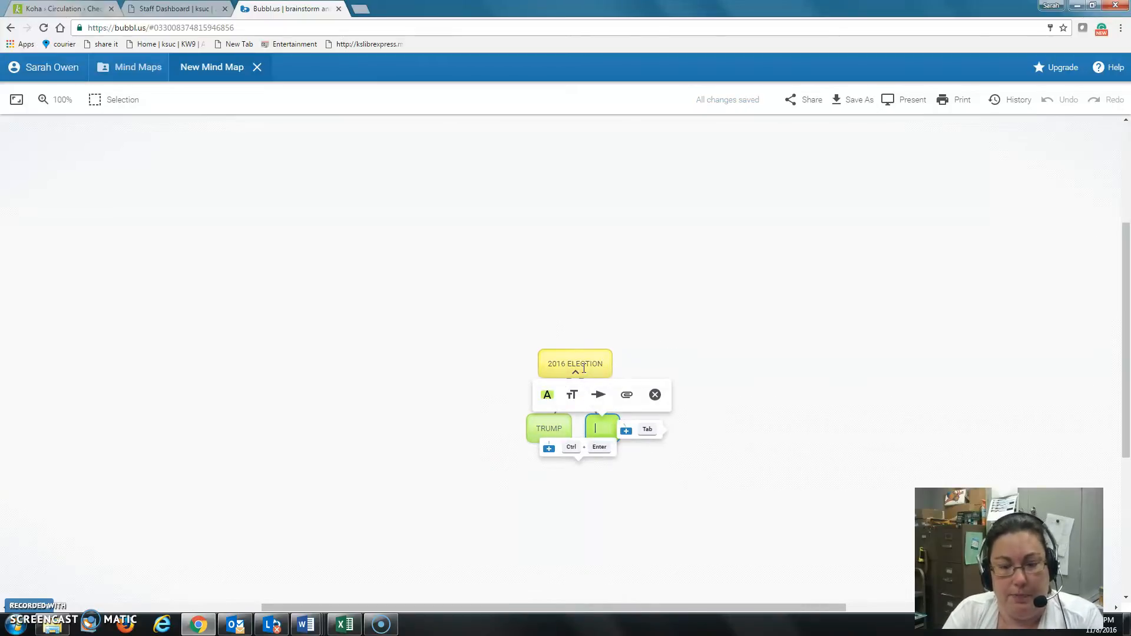
{"action": "type", "text": "CLINTON"}
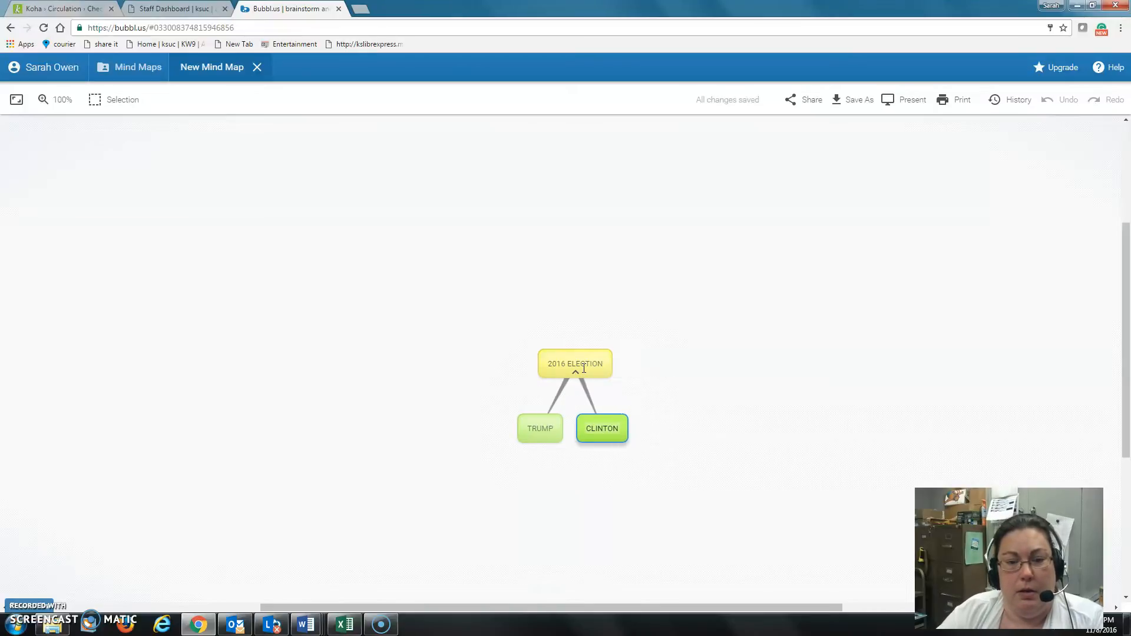
{"action": "left_click", "coordinate": [584, 369]}
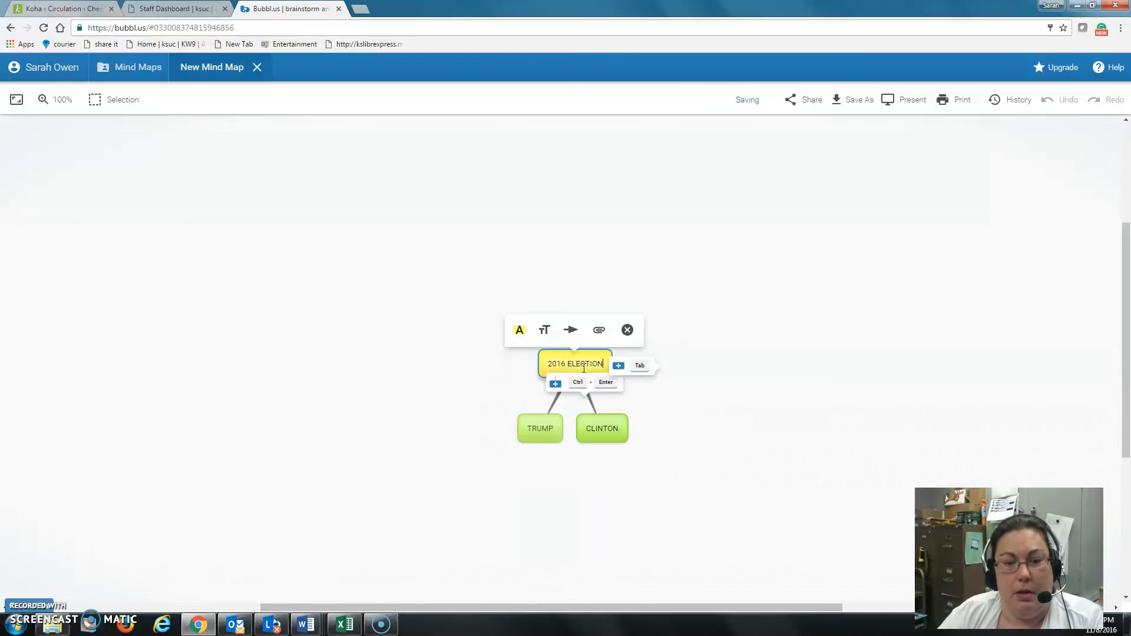
{"action": "key", "text": "ctrl+Return"}
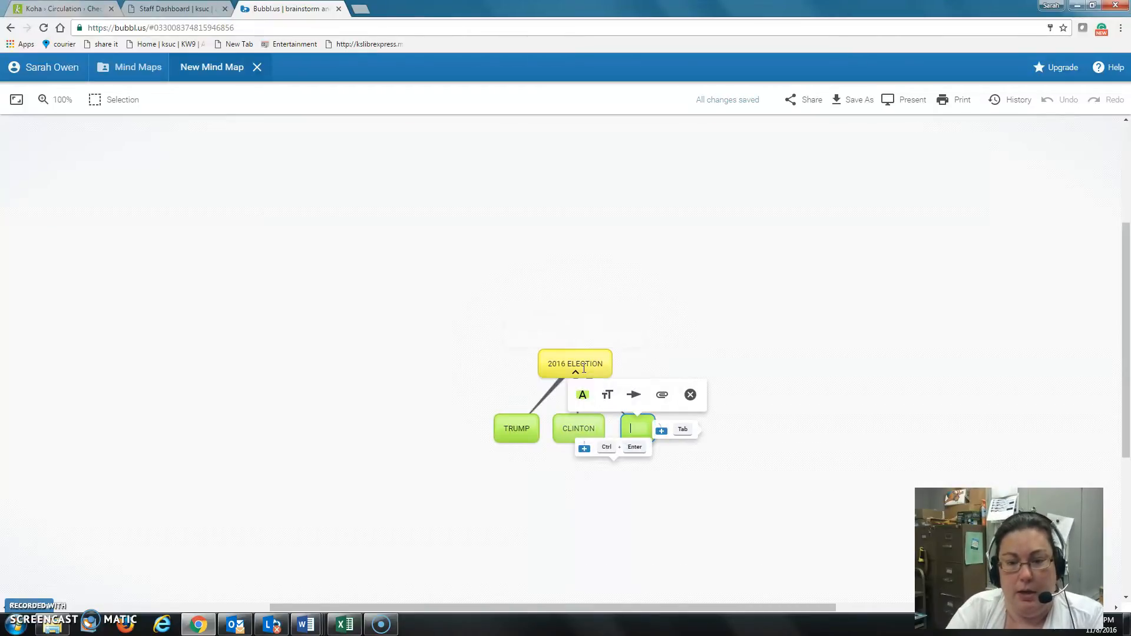
{"action": "type", "text": "STEIN"}
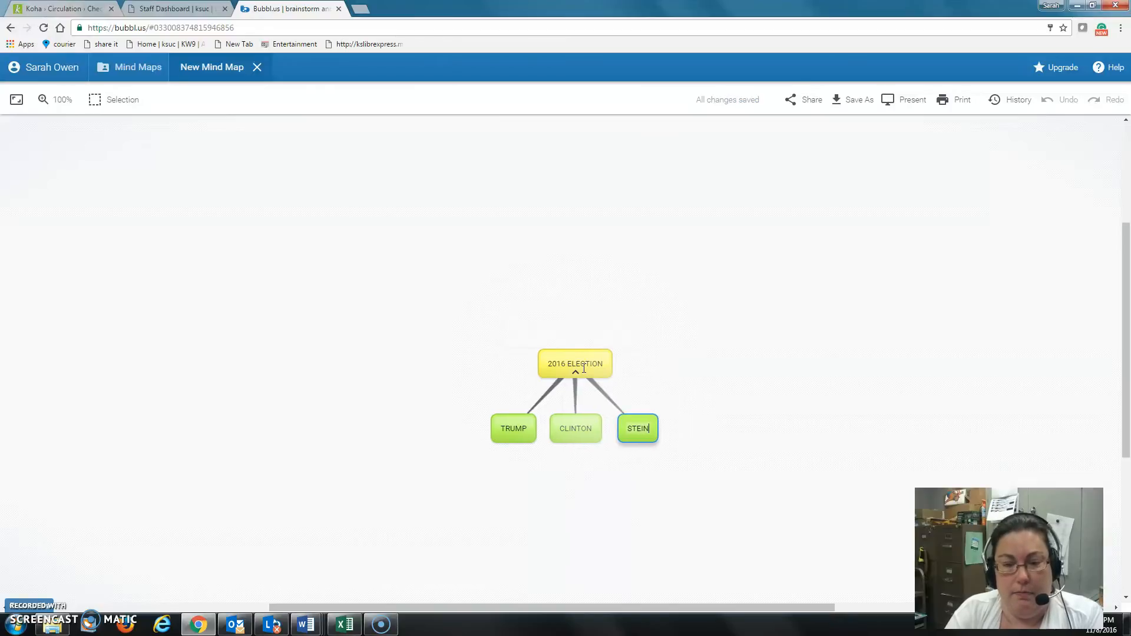
Add two child bubbles under TRUMP, labelled BUSINESS and MEDIA
{"action": "left_click", "coordinate": [568, 446]}
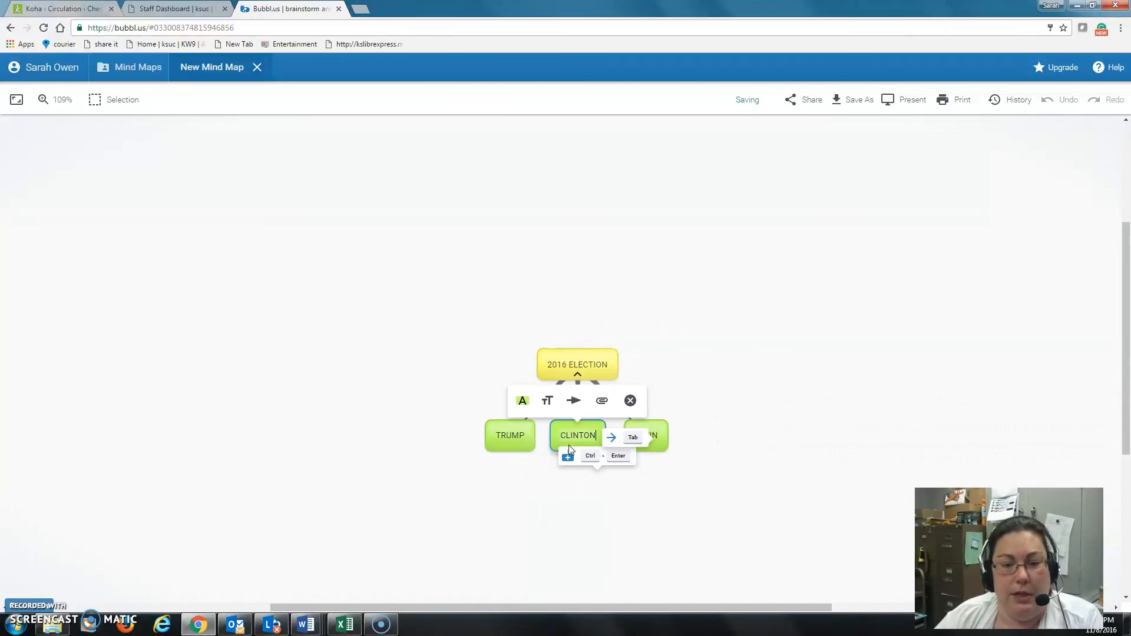
{"action": "left_click", "coordinate": [506, 436]}
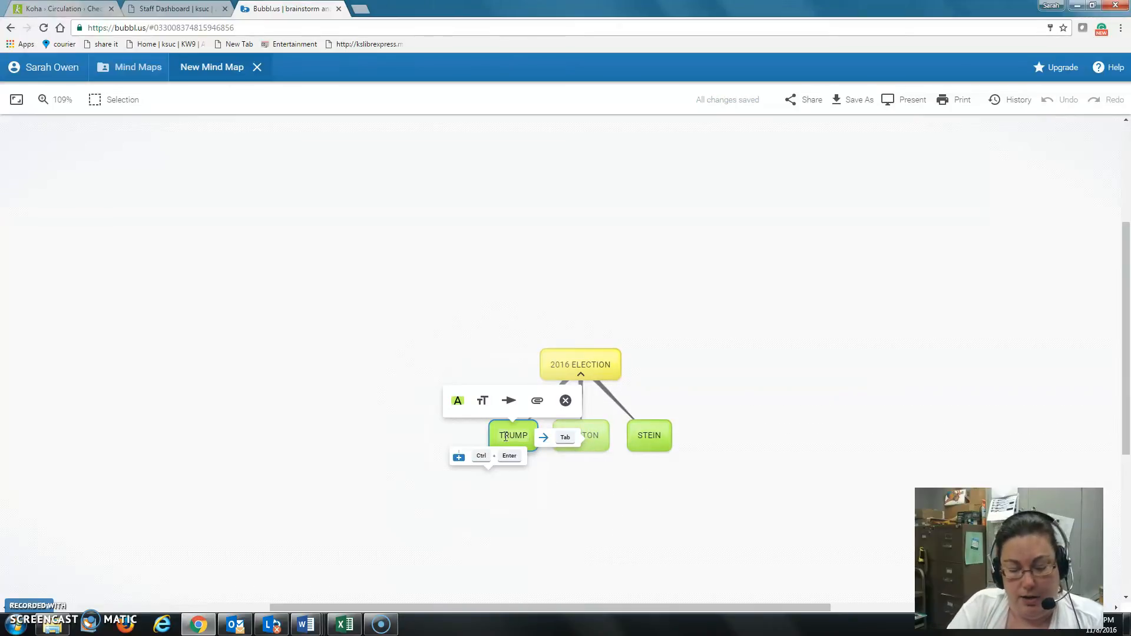
{"action": "key", "text": "ctrl"}
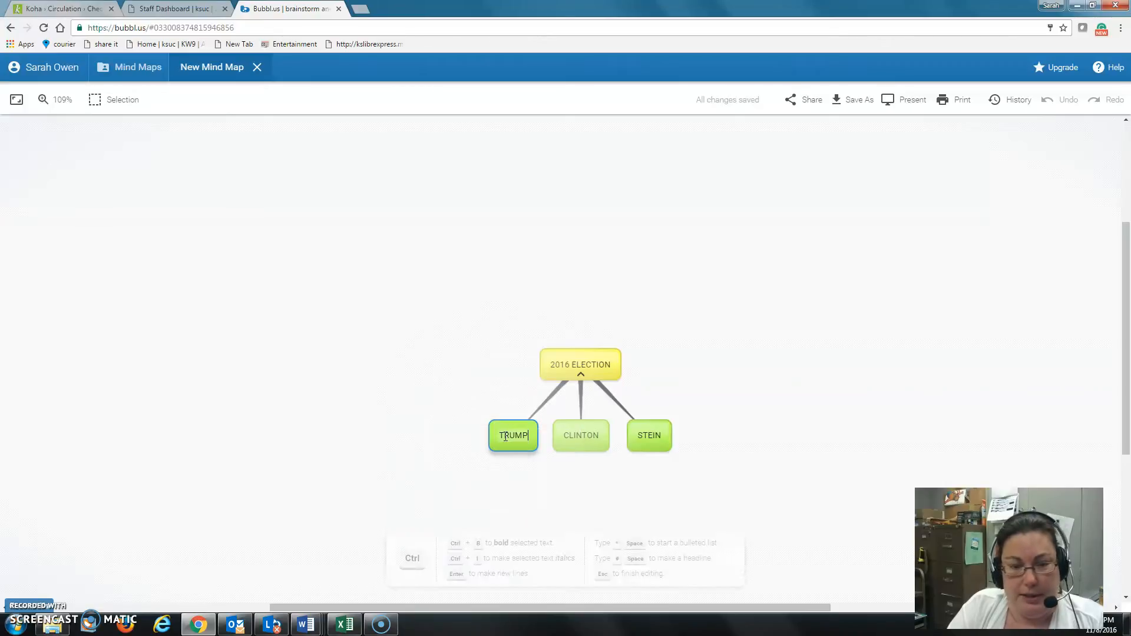
{"action": "key", "text": "ctrl+Return"}
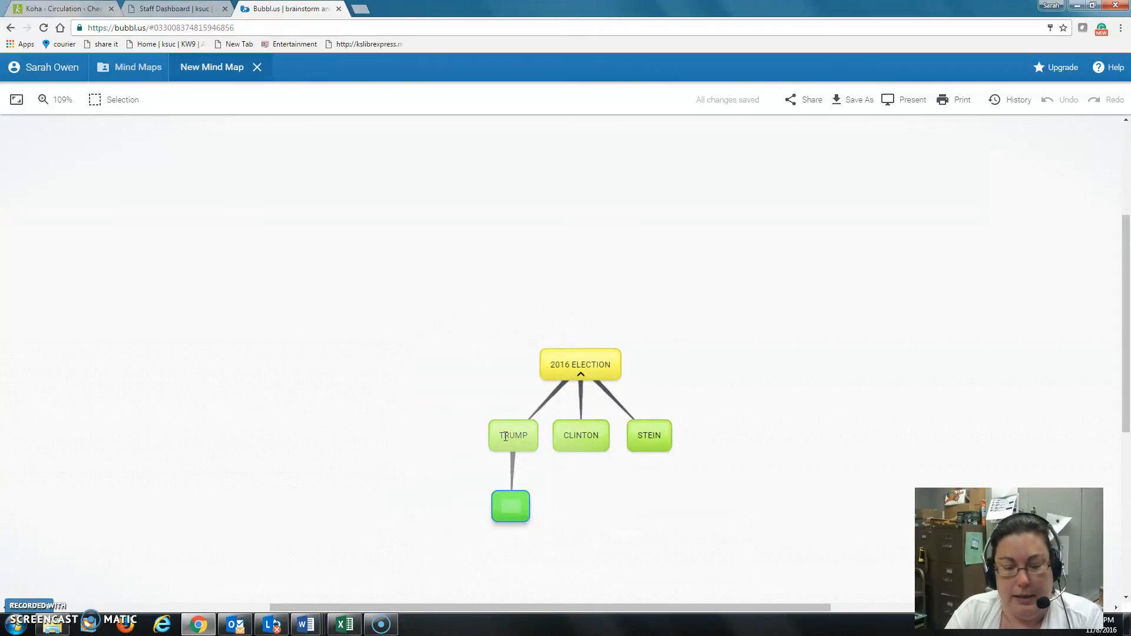
{"action": "type", "text": "BUS"}
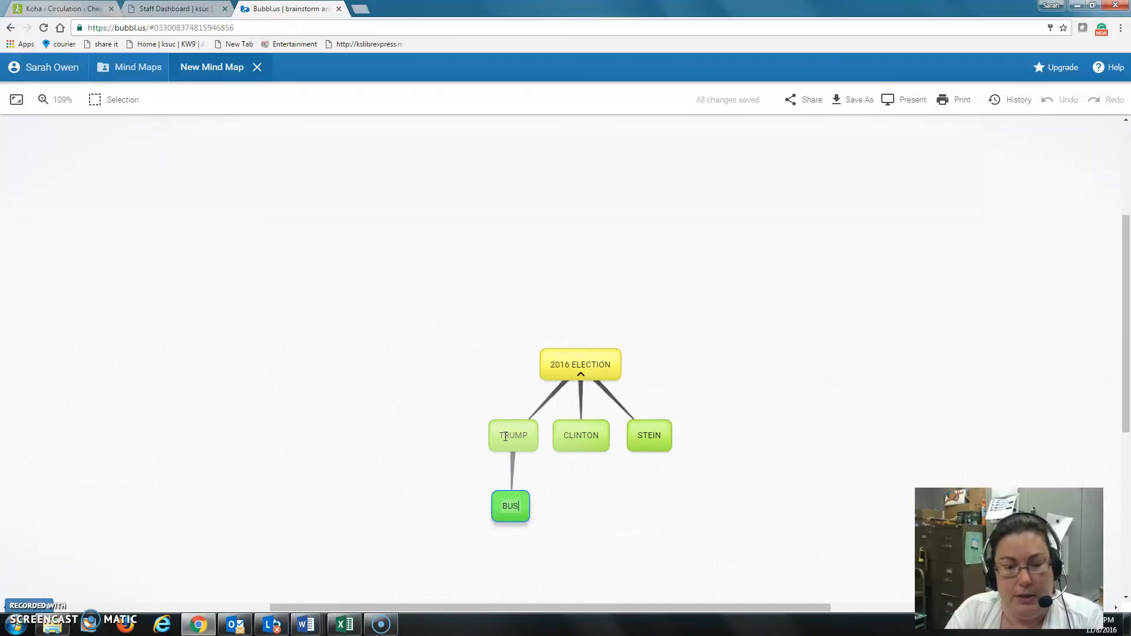
{"action": "type", "text": "INESS"}
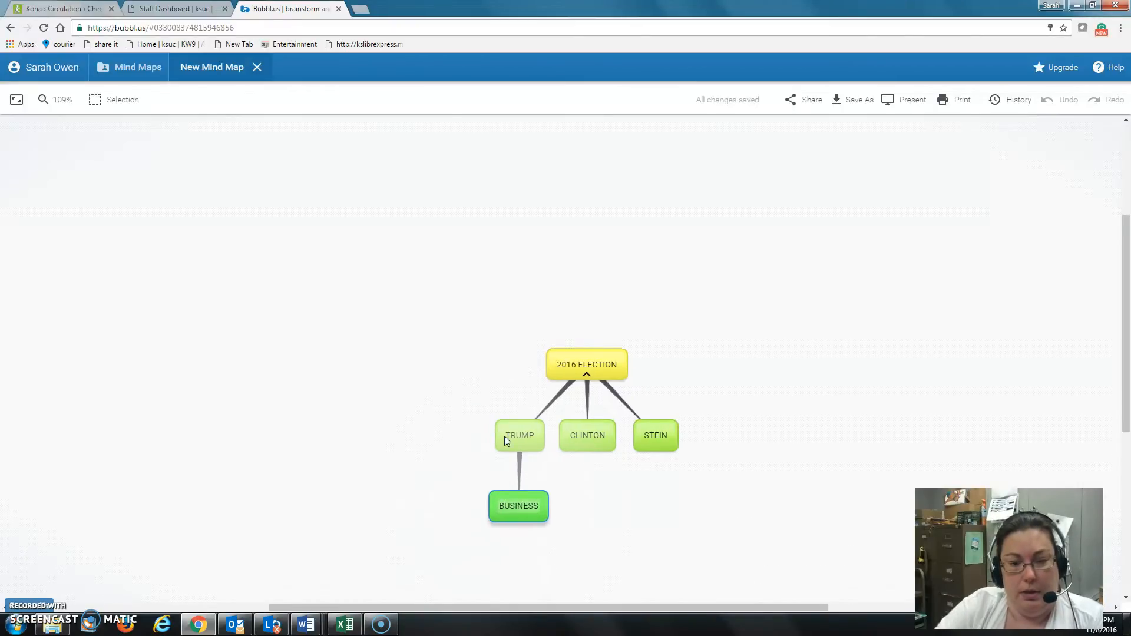
{"action": "left_click", "coordinate": [504, 437]}
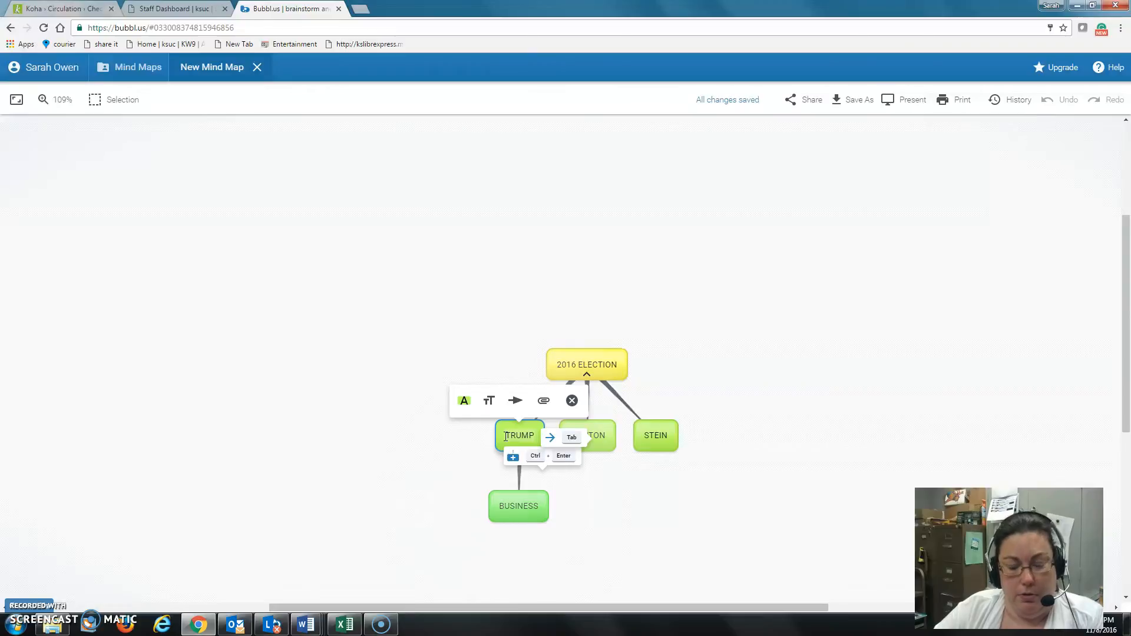
{"action": "key", "text": "ctrl+Return"}
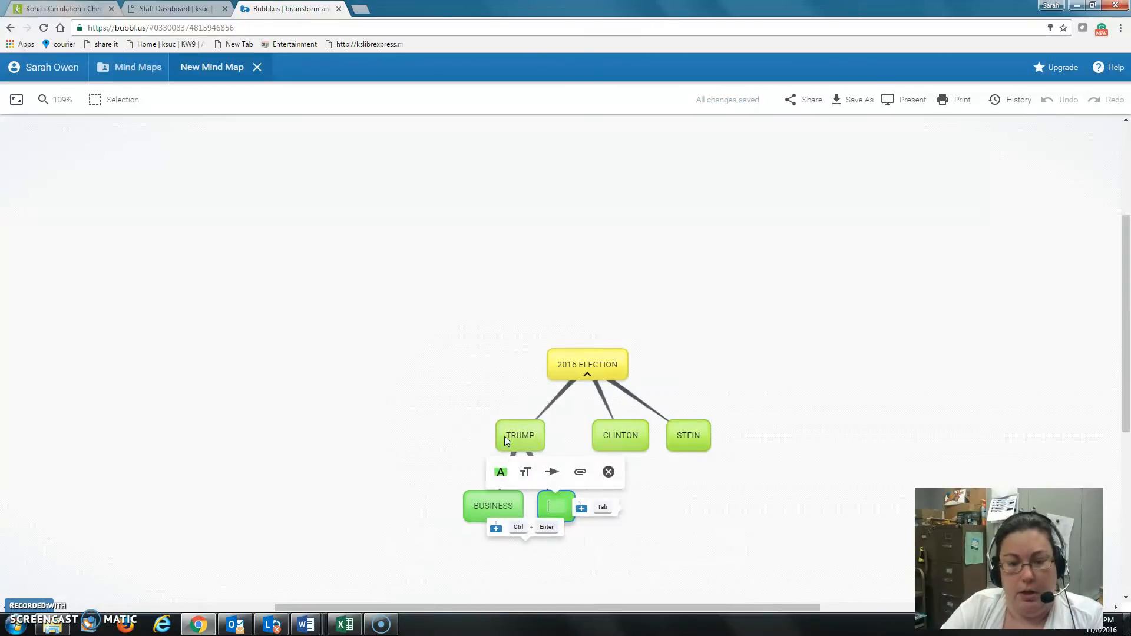
{"action": "type", "text": "MEDIA"}
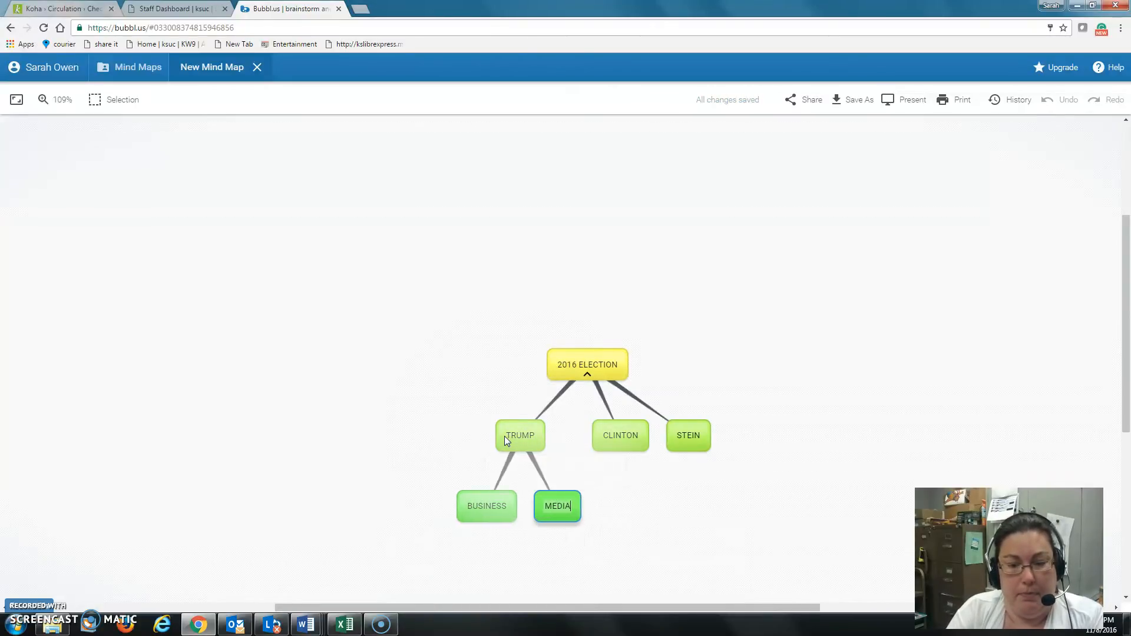
{"action": "left_click", "coordinate": [622, 437]}
{"action": "key", "text": "super"}
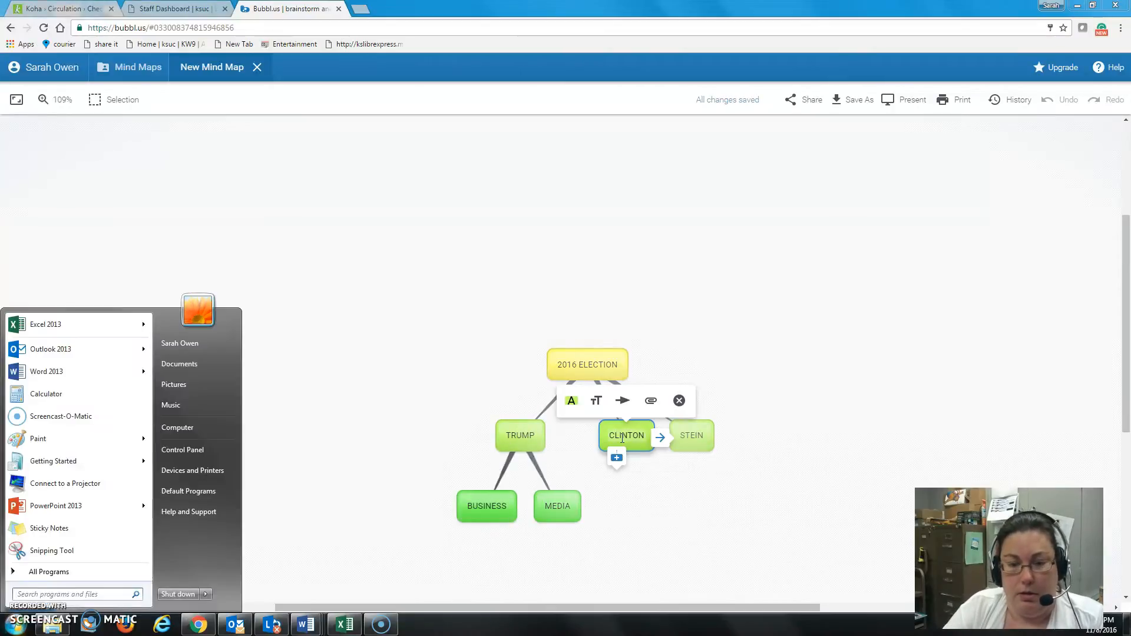
{"action": "left_click", "coordinate": [284, 425]}
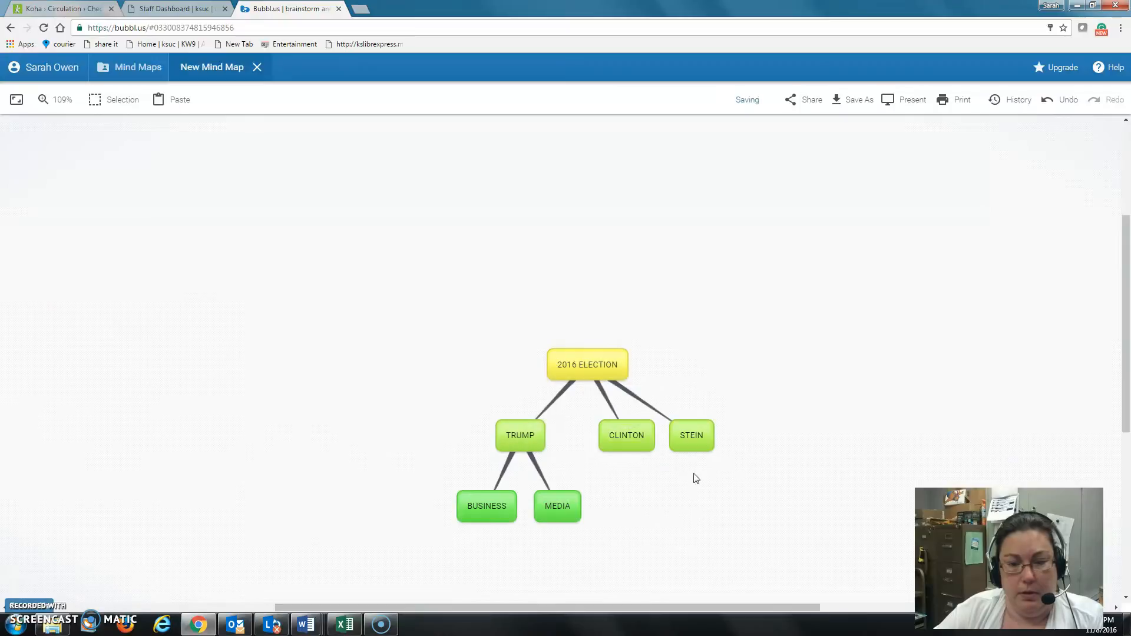
Add a child bubble labelled SEC. OF STATE under CLINTON
{"action": "left_click", "coordinate": [632, 446]}
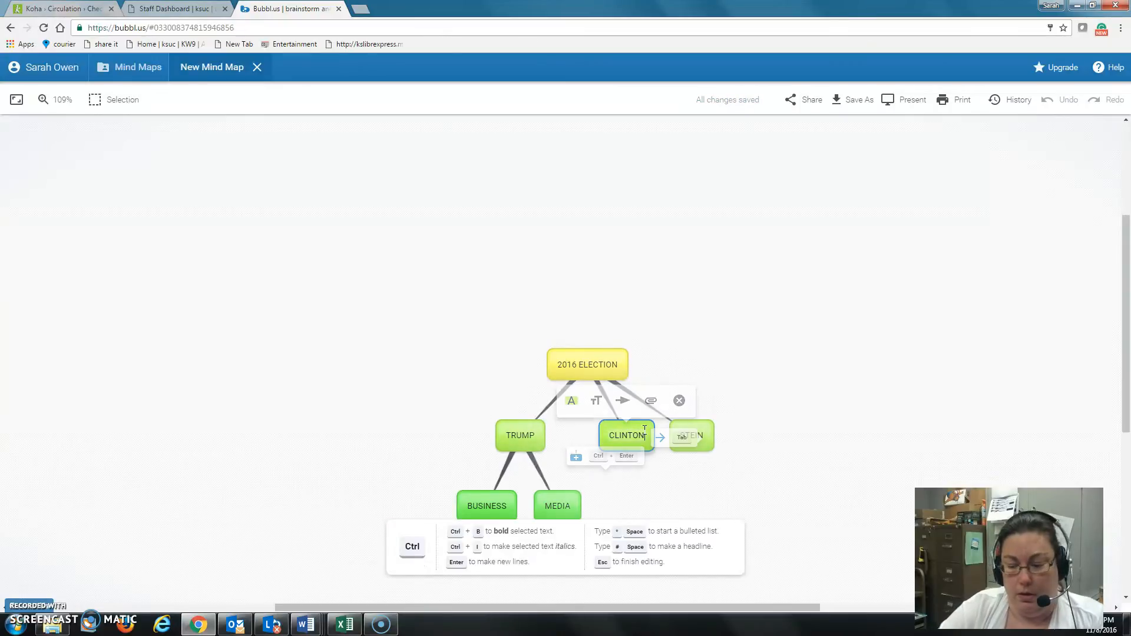
{"action": "key", "text": "Tab"}
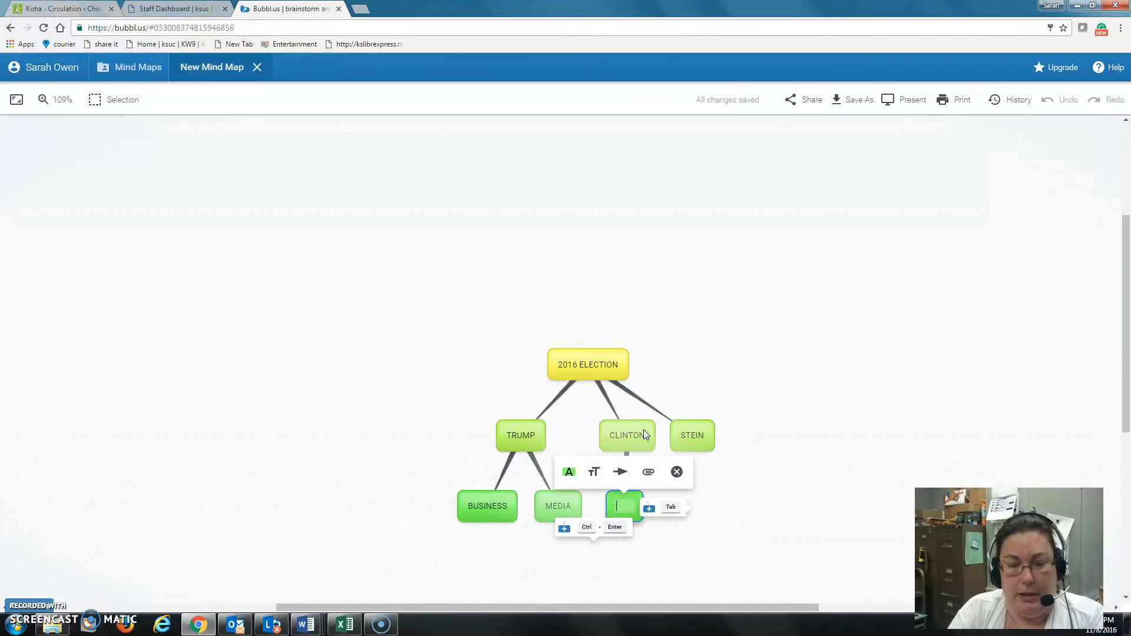
{"action": "type", "text": "SEC. "}
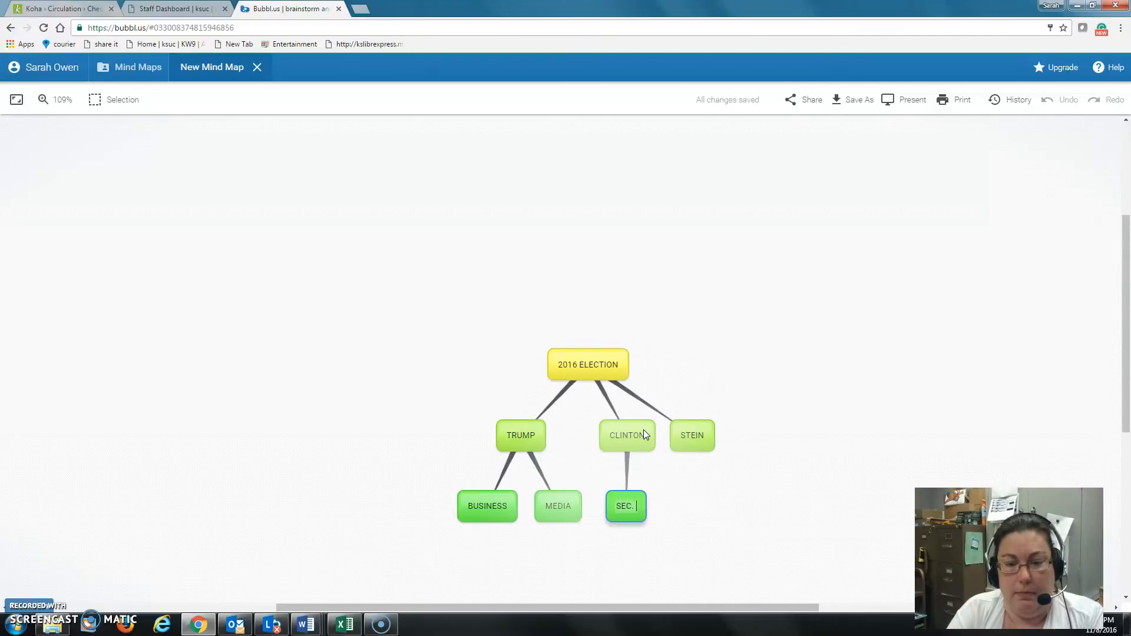
{"action": "type", "text": "OF STATE"}
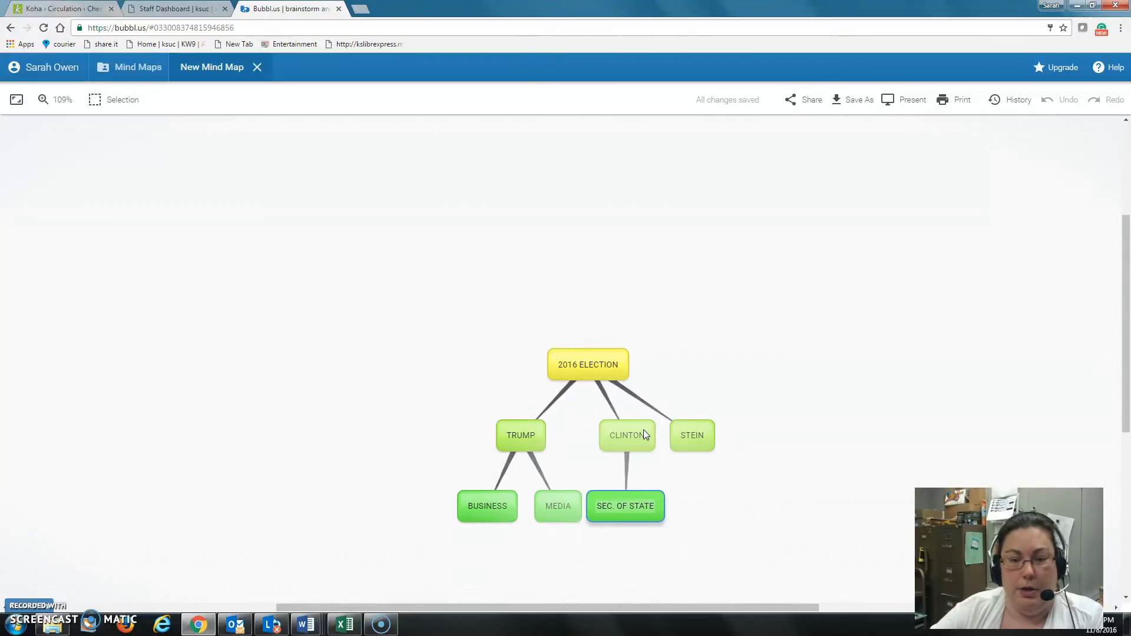
Add a second child bubble under CLINTON and label it LAWYER
{"action": "left_click", "coordinate": [644, 433]}
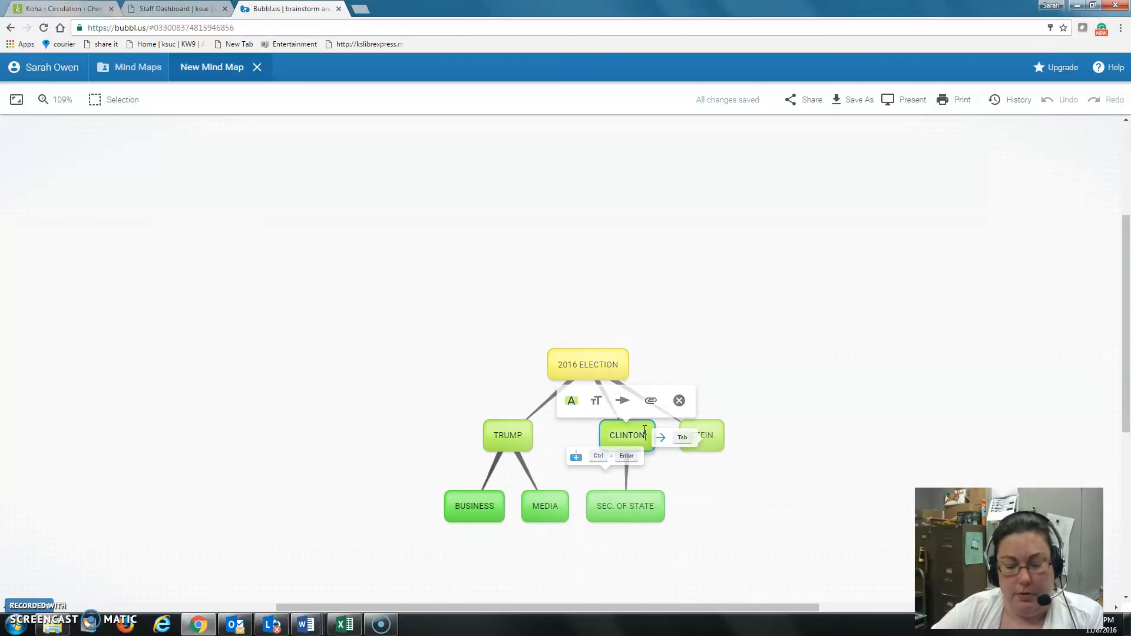
{"action": "key", "text": "Tab"}
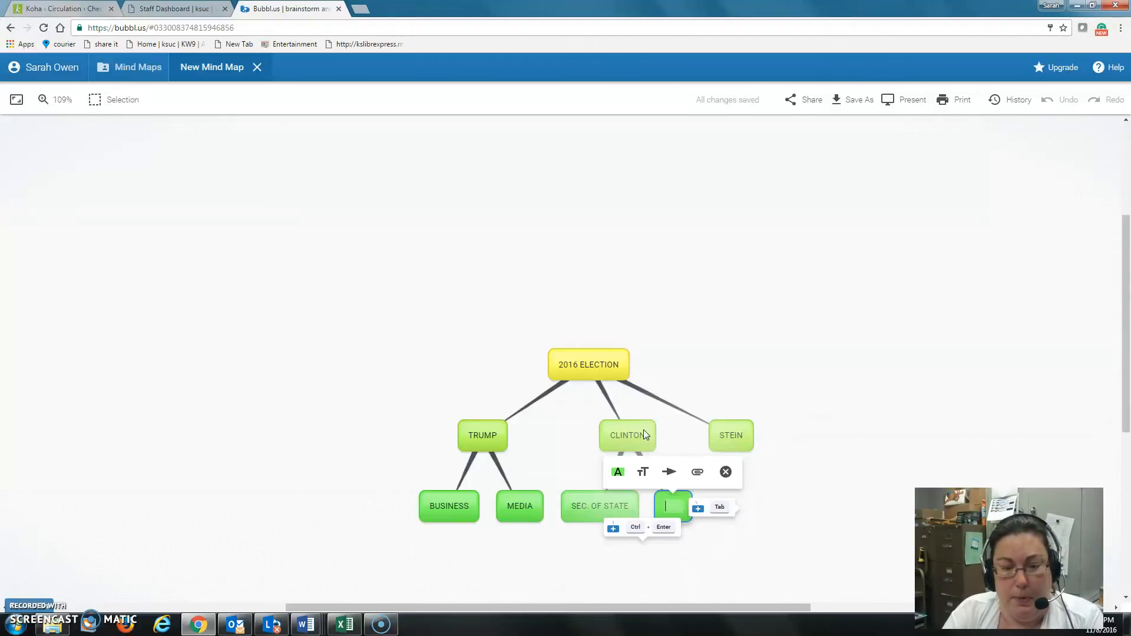
{"action": "type", "text": "LAWYER"}
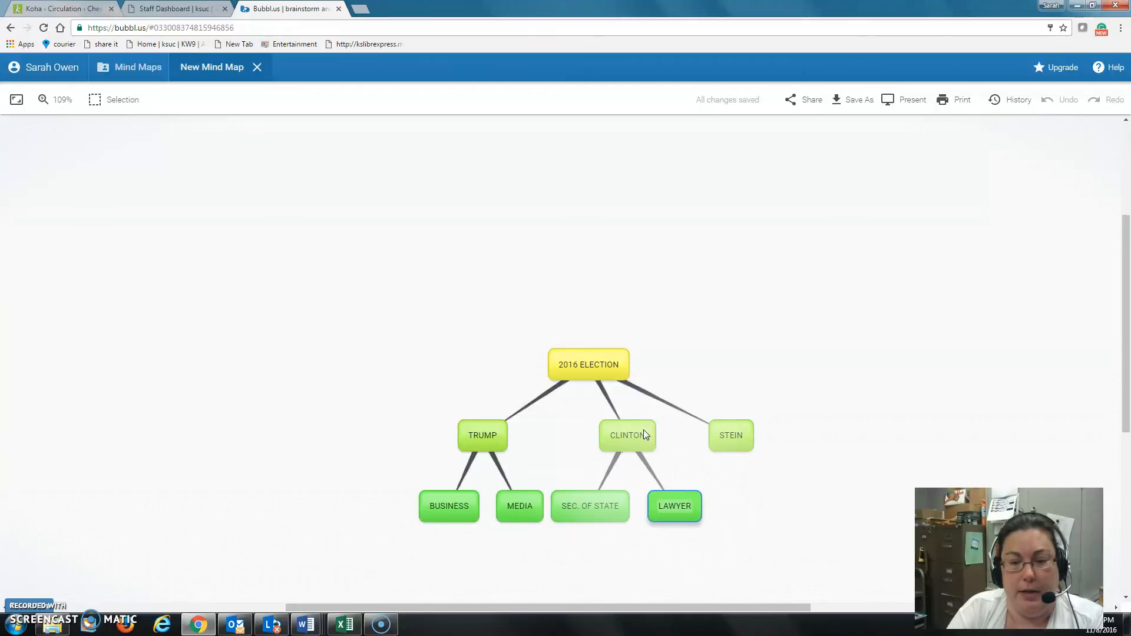
Replace the LAWYER label in the second bubble under CLINTON with EMAIL
{"action": "key", "text": "BackSpace"}
{"action": "key", "text": "BackSpace"}
{"action": "key", "text": "BackSpace"}
{"action": "key", "text": "BackSpace"}
{"action": "key", "text": "BackSpace"}
{"action": "key", "text": "BackSpace"}
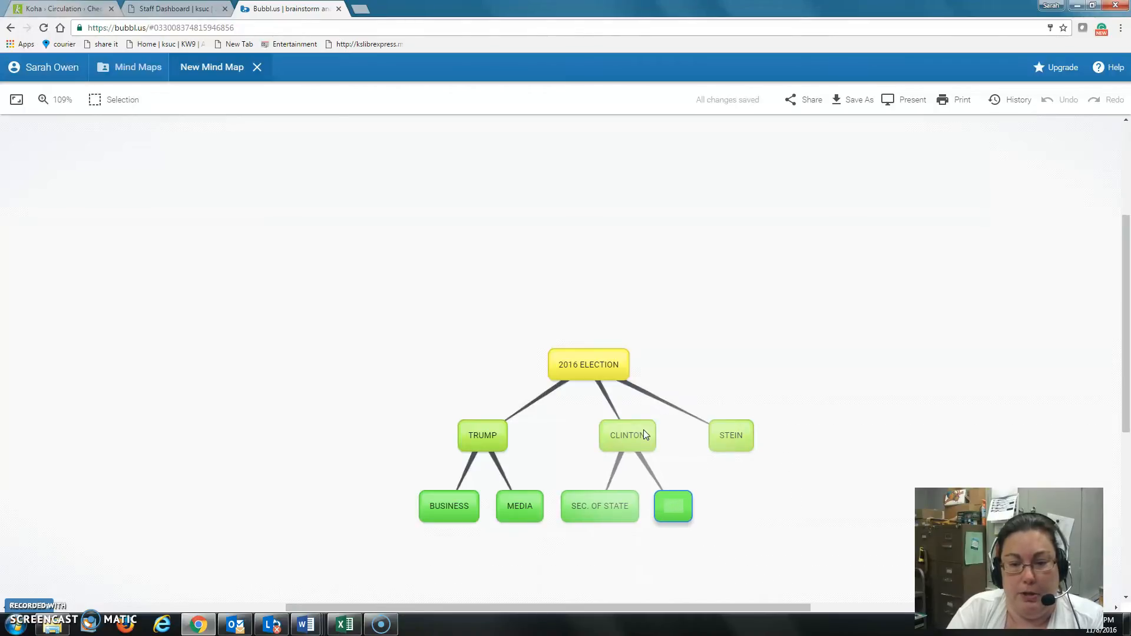
{"action": "type", "text": "EMAIL"}
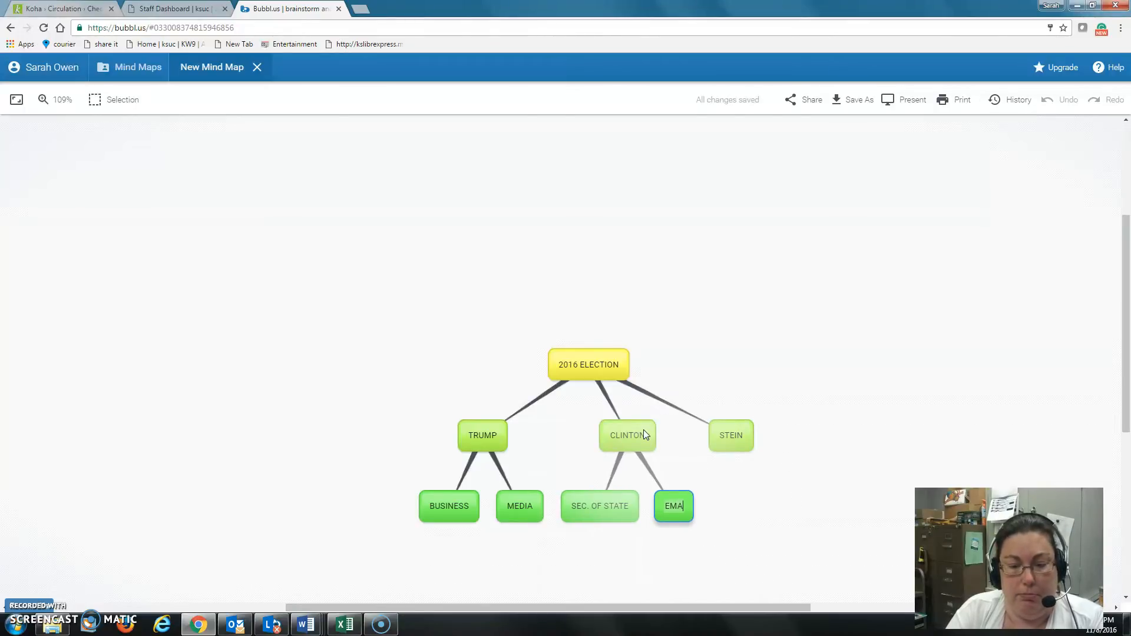
{"action": "key", "text": "Return"}
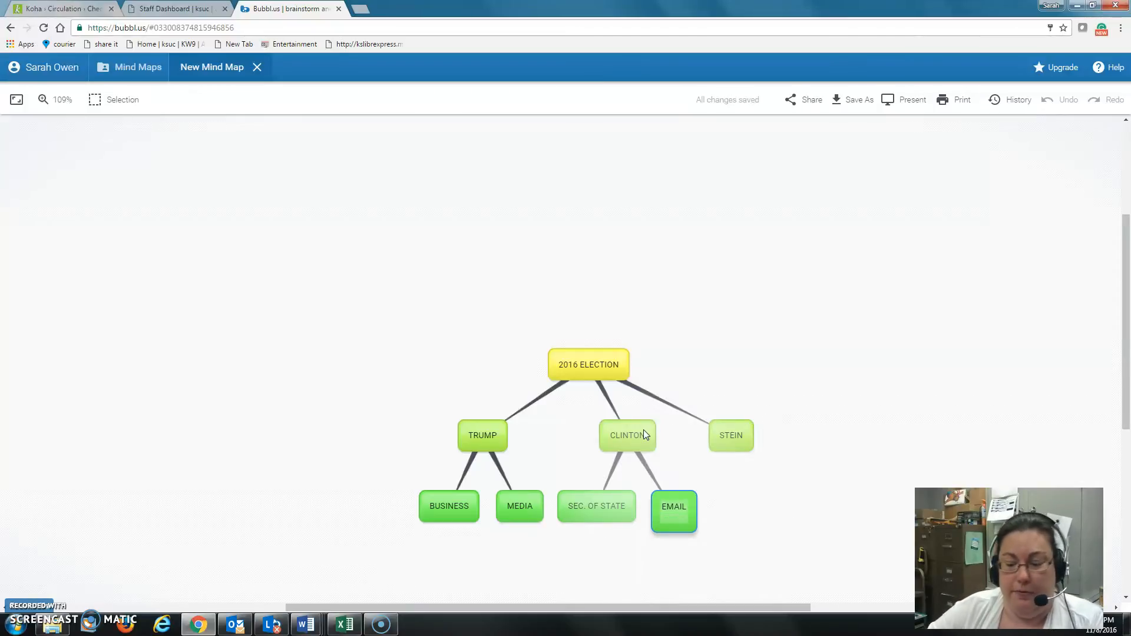
{"action": "key", "text": "BackSpace"}
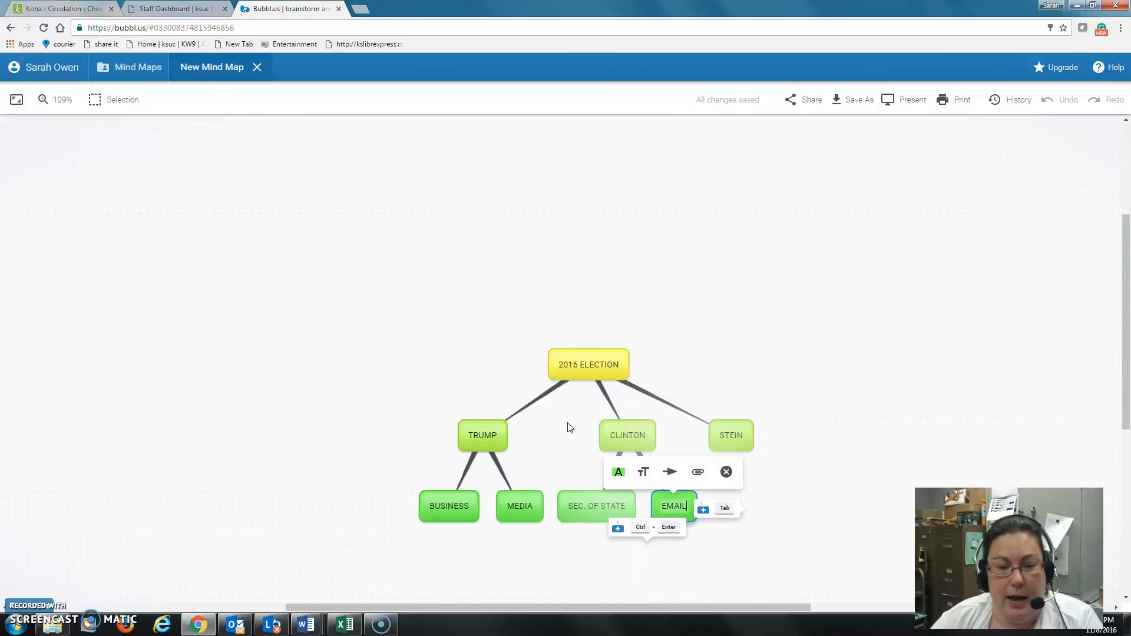
Rearrange the map so the TRUMP branch sits level to the left of 2016 ELECTION and STEIN sits to its upper right
{"action": "left_click_drag", "start_coordinate": [465, 424], "coordinate": [348, 245]}
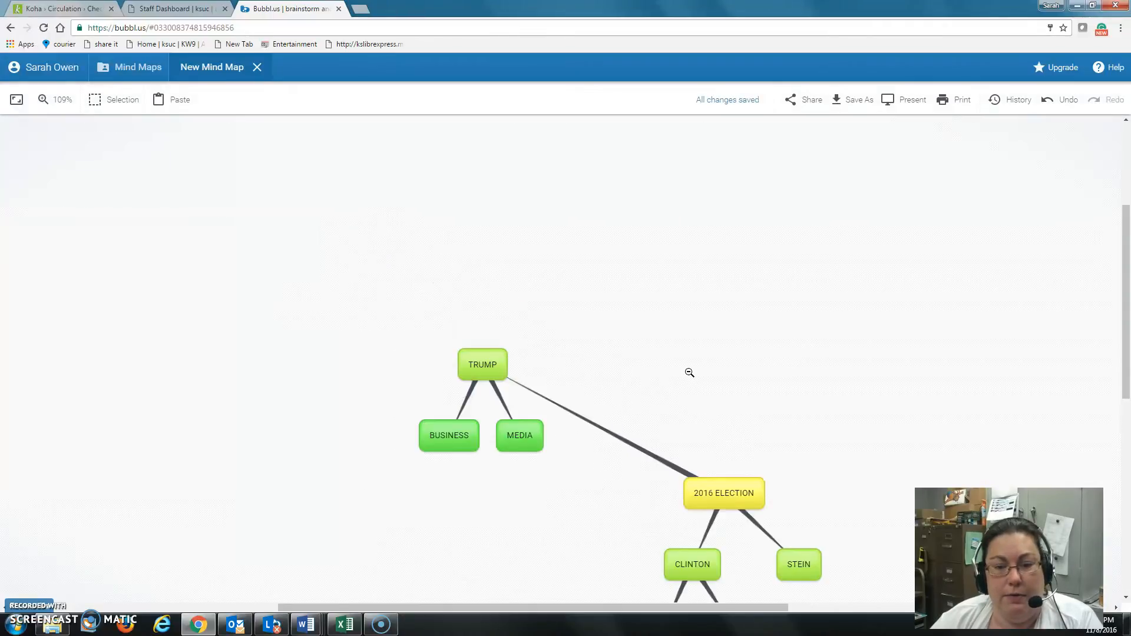
{"action": "scroll", "coordinate": [691, 377], "scroll_direction": "down", "scroll_amount": 4}
{"action": "scroll", "coordinate": [676, 379], "scroll_direction": "up", "scroll_amount": 1}
{"action": "left_click_drag", "start_coordinate": [685, 465], "coordinate": [710, 365]}
{"action": "left_click_drag", "start_coordinate": [752, 412], "coordinate": [825, 292]}
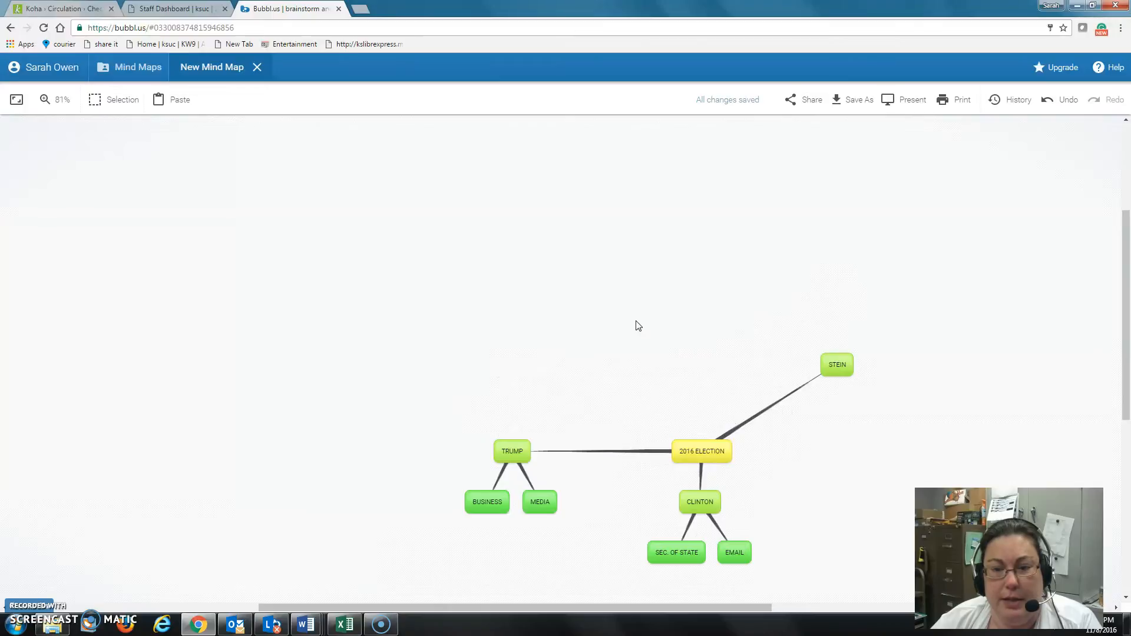
Shift the 2016 ELECTION bubble slightly up and move the CLINTON branch to its lower right
{"action": "scroll", "coordinate": [991, 318], "scroll_direction": "down", "scroll_amount": 2}
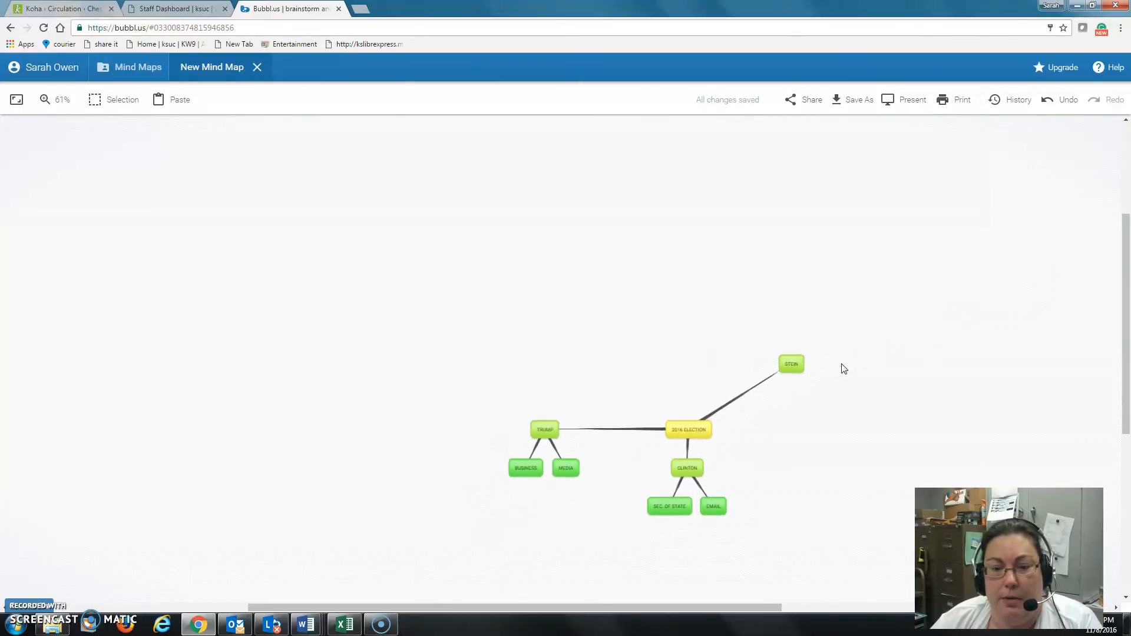
{"action": "scroll", "coordinate": [759, 414], "scroll_direction": "up", "scroll_amount": 1}
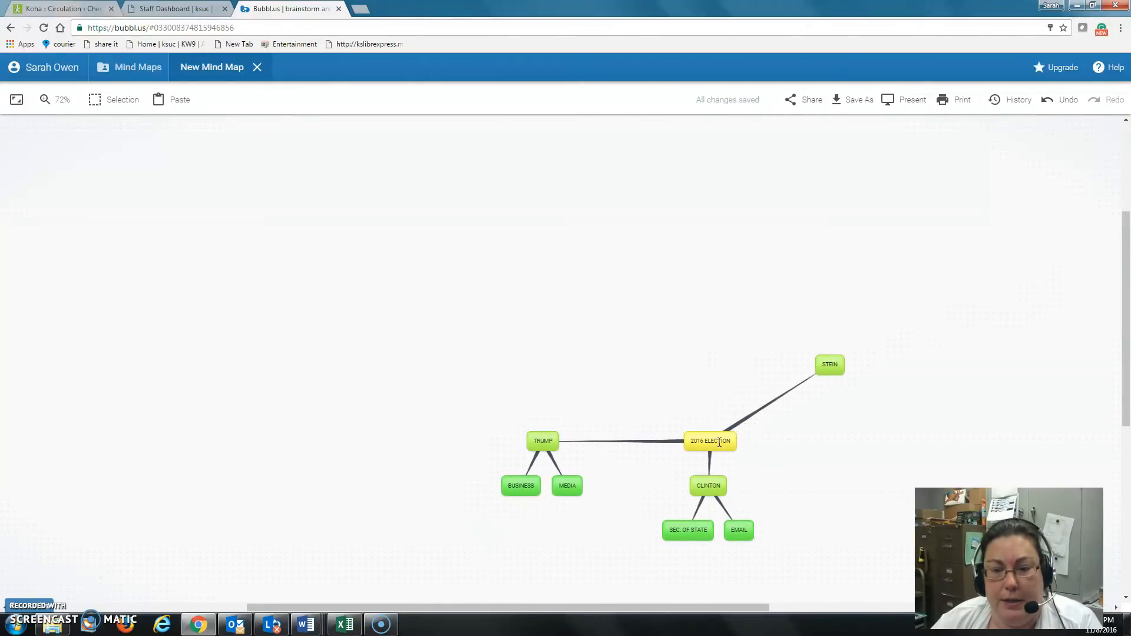
{"action": "mouse_move", "coordinate": [730, 435]}
{"action": "left_mouse_down"}
{"action": "mouse_move", "coordinate": [715, 440]}
{"action": "mouse_move", "coordinate": [722, 434]}
{"action": "left_mouse_up"}
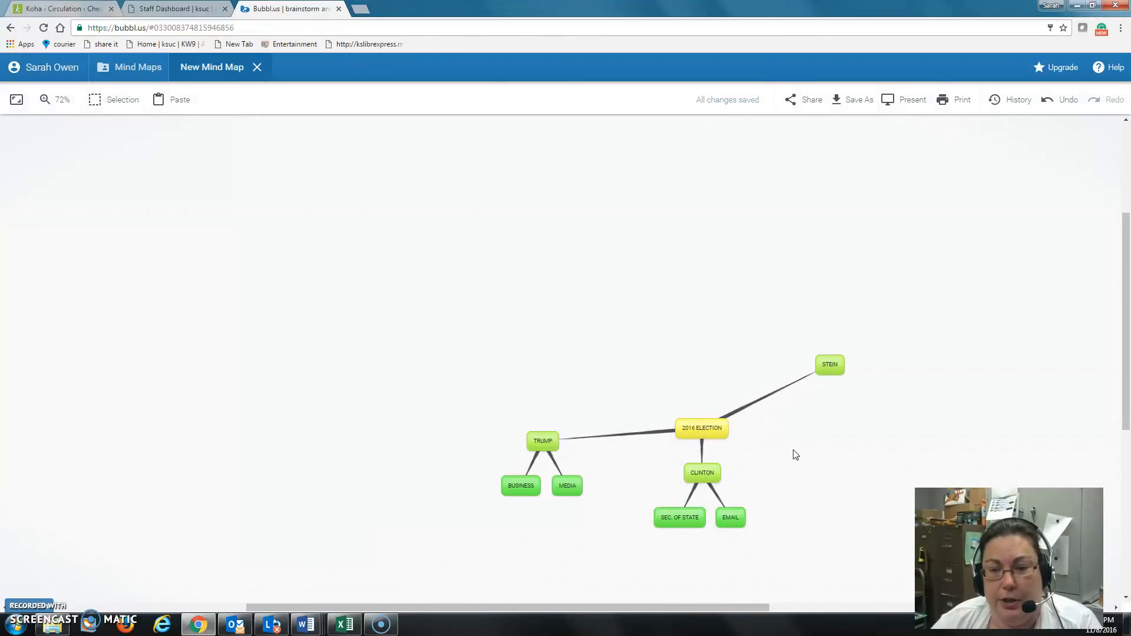
{"action": "left_click_drag", "start_coordinate": [723, 476], "coordinate": [755, 478]}
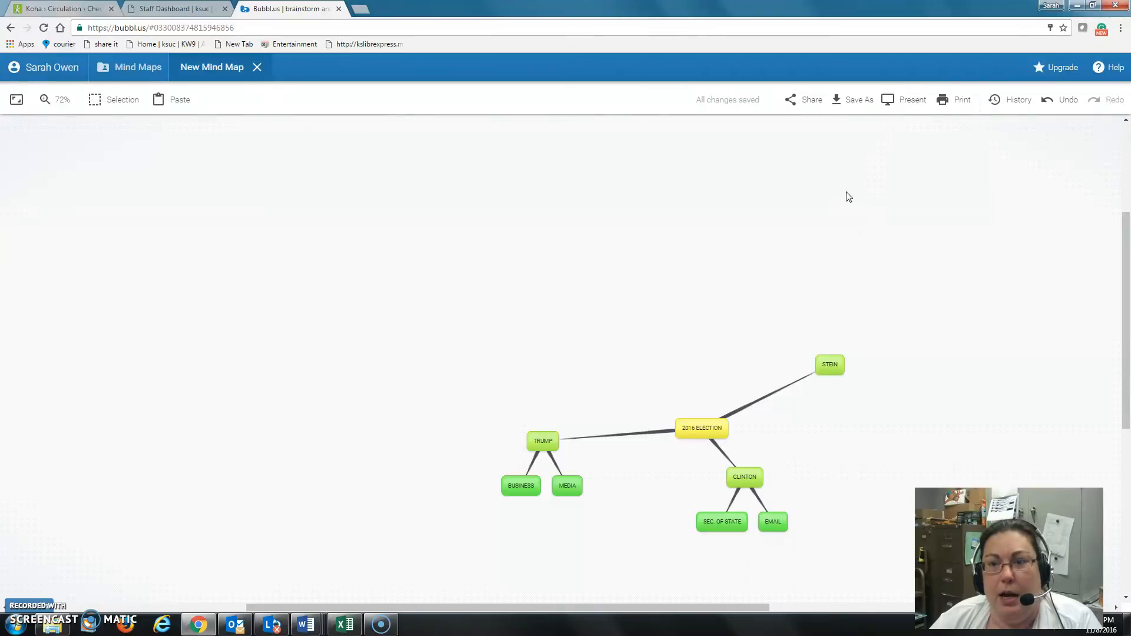
Preview the mind map in presentation mode and return to editing
{"action": "left_click", "coordinate": [891, 103]}
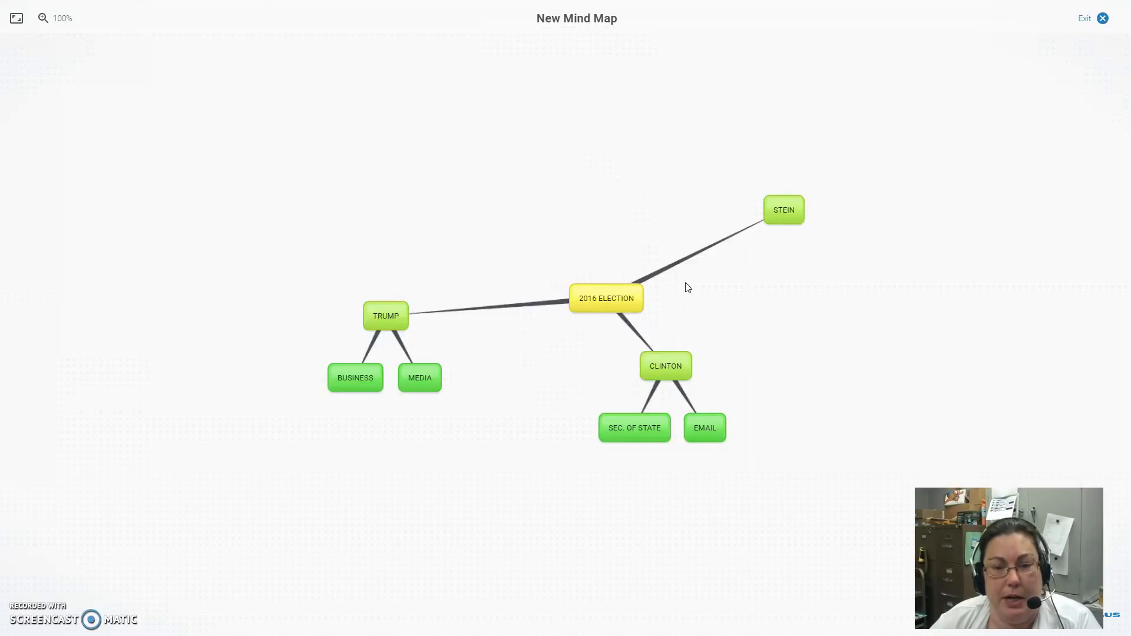
{"action": "left_click", "coordinate": [1102, 19]}
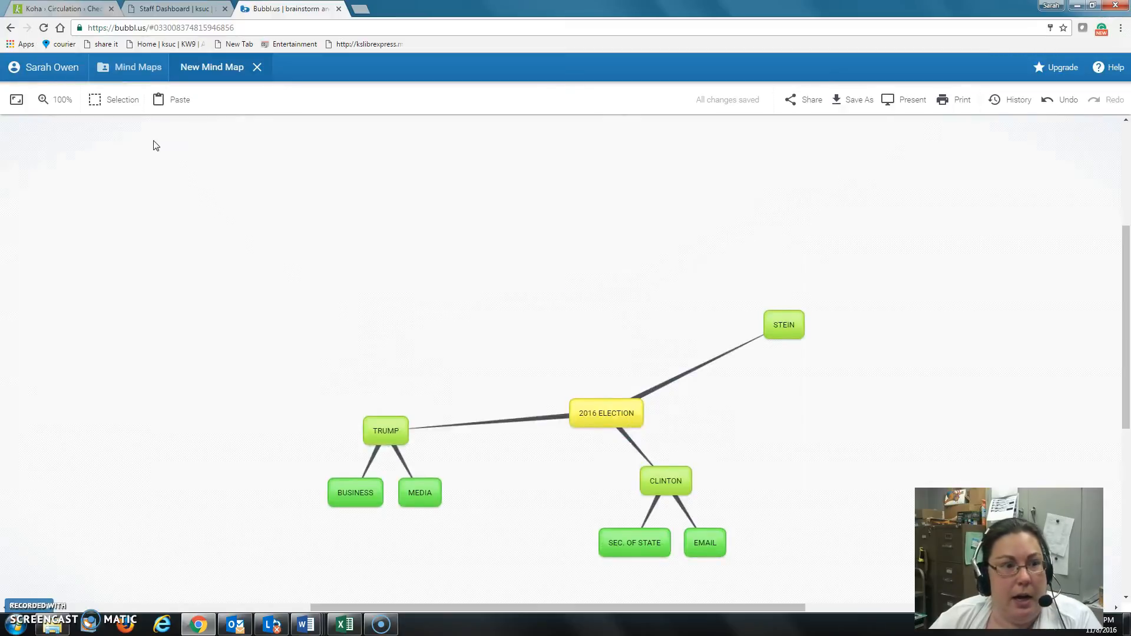
Select all eight bubbles of the mind map using select mode
{"action": "left_click", "coordinate": [129, 106]}
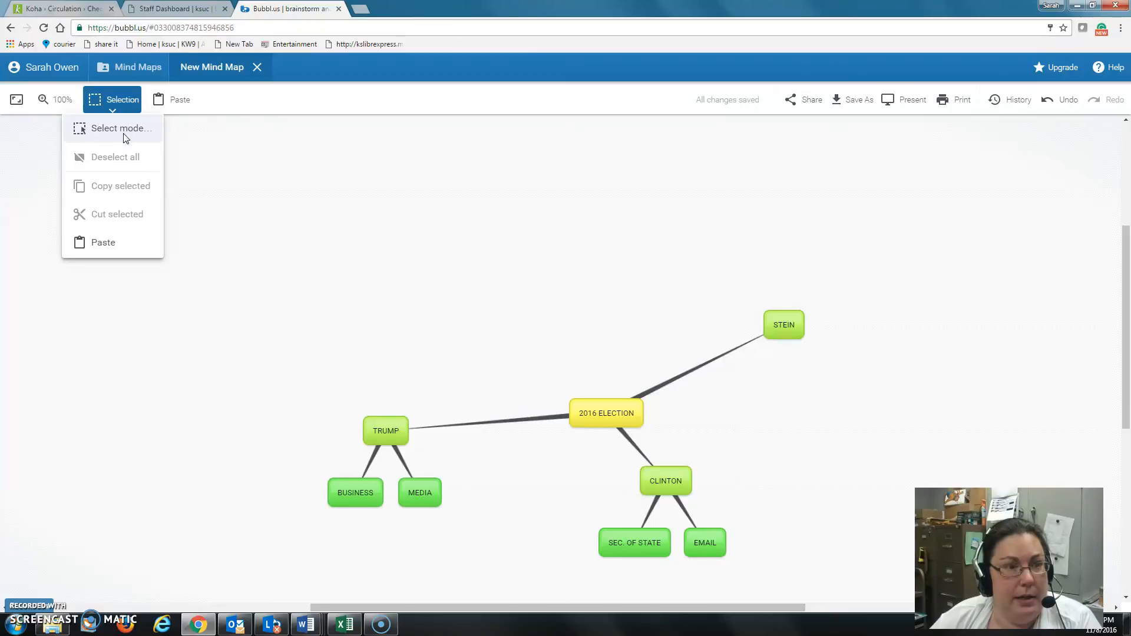
{"action": "left_click", "coordinate": [125, 135]}
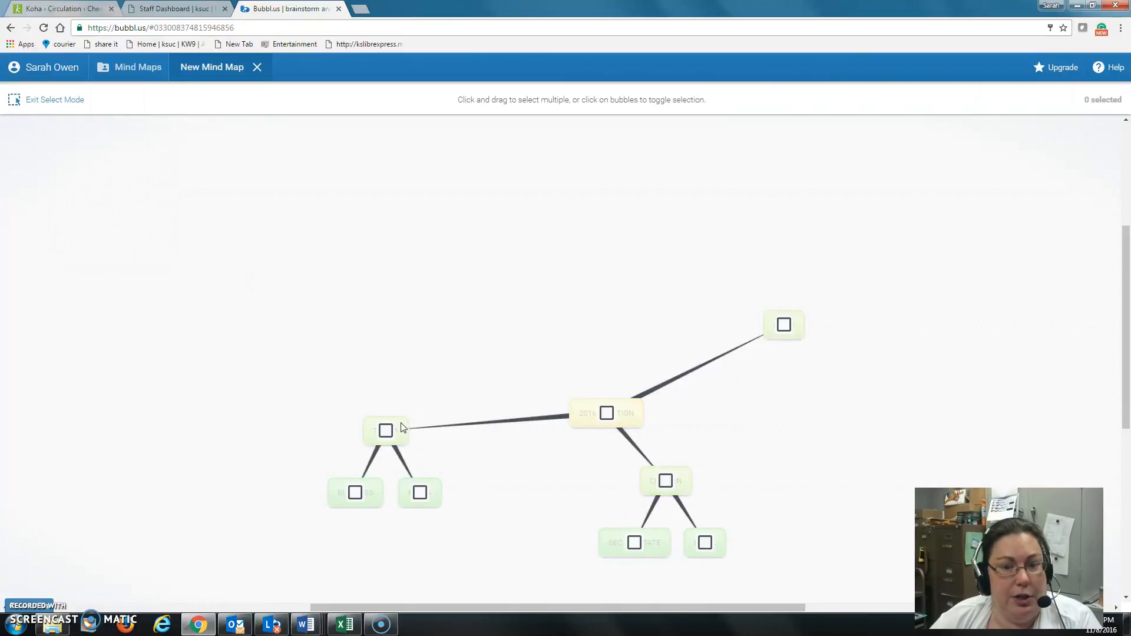
{"action": "left_click", "coordinate": [388, 434]}
{"action": "left_click", "coordinate": [356, 493]}
{"action": "left_click", "coordinate": [426, 495]}
{"action": "left_click", "coordinate": [589, 416]}
{"action": "left_click", "coordinate": [657, 481]}
{"action": "left_click", "coordinate": [636, 544]}
{"action": "left_click", "coordinate": [707, 544]}
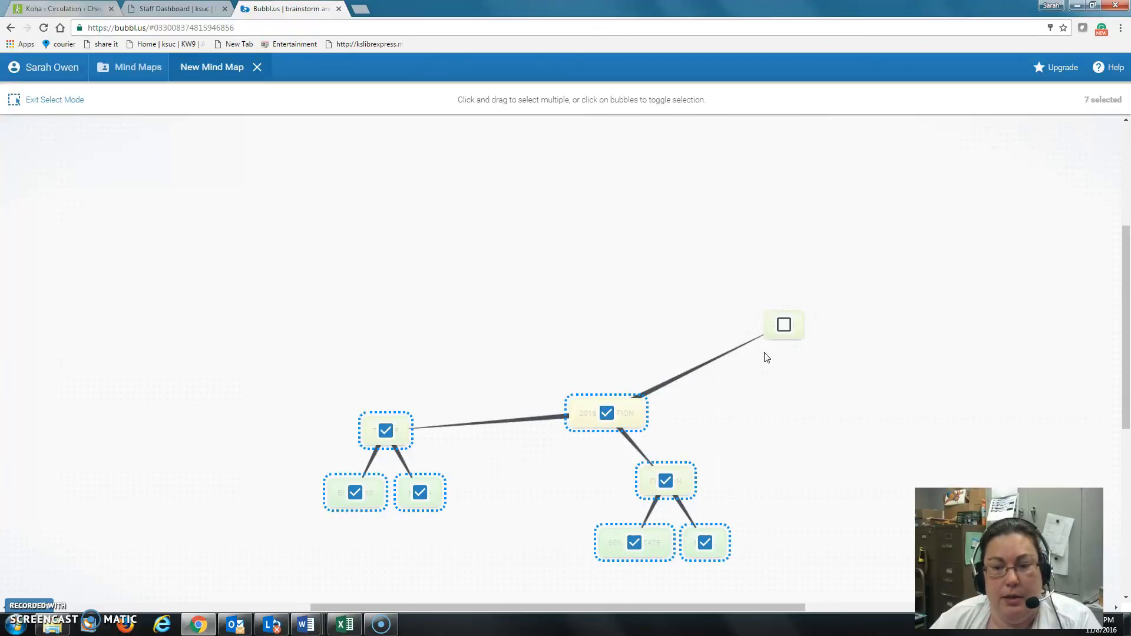
{"action": "left_click", "coordinate": [785, 326]}
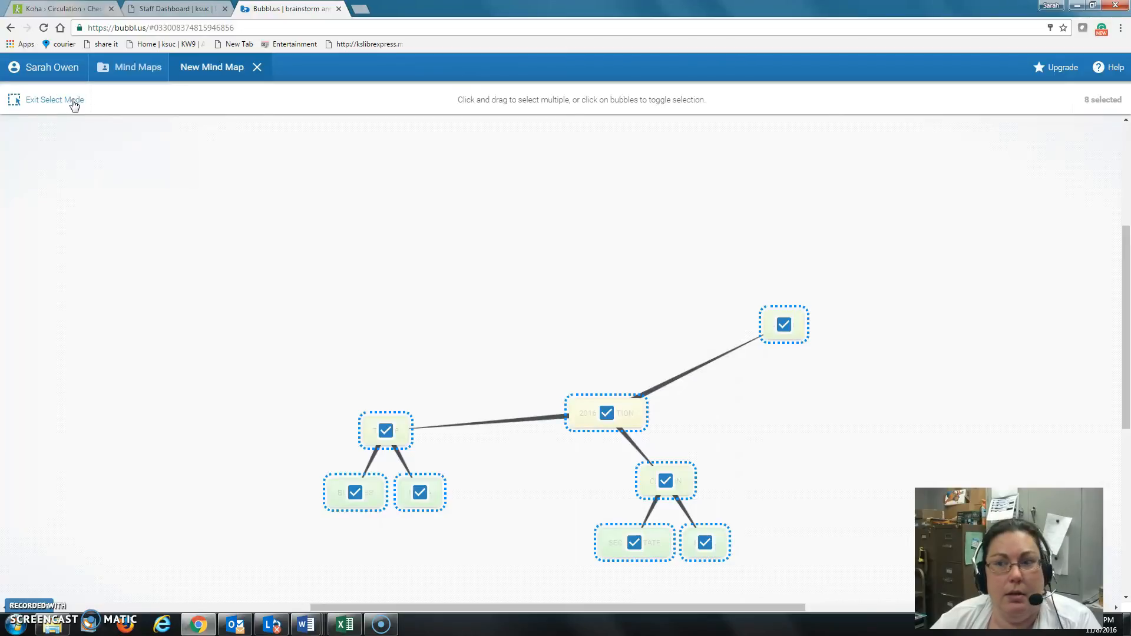
{"action": "left_click", "coordinate": [44, 100]}
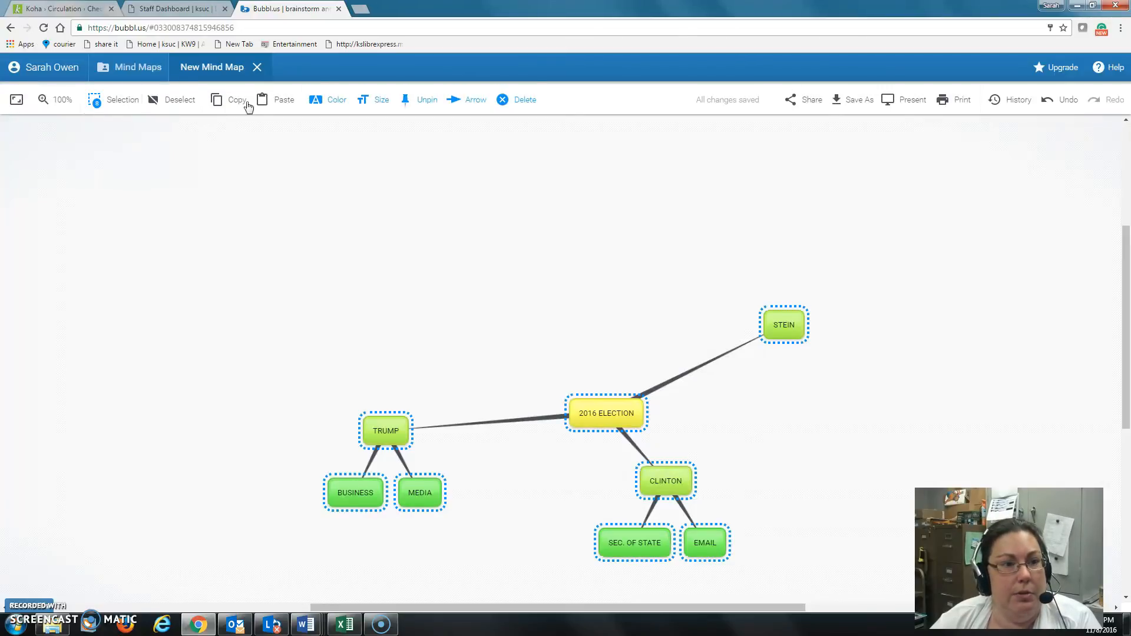
Set the bubble color of all selected bubbles to red
{"action": "left_click", "coordinate": [328, 104]}
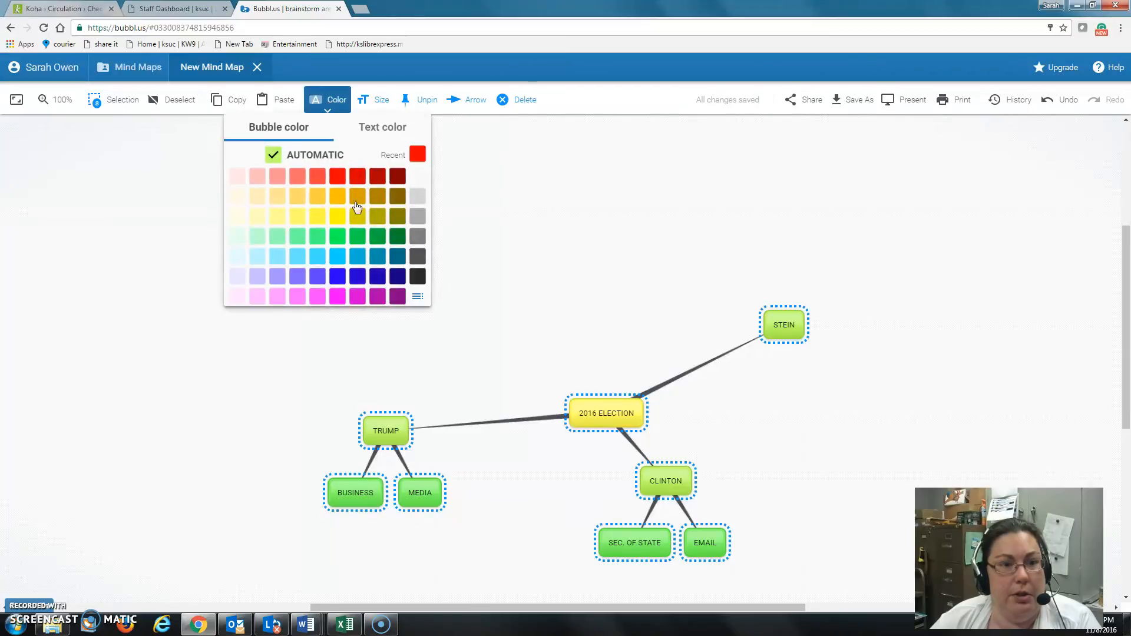
{"action": "left_click", "coordinate": [358, 177]}
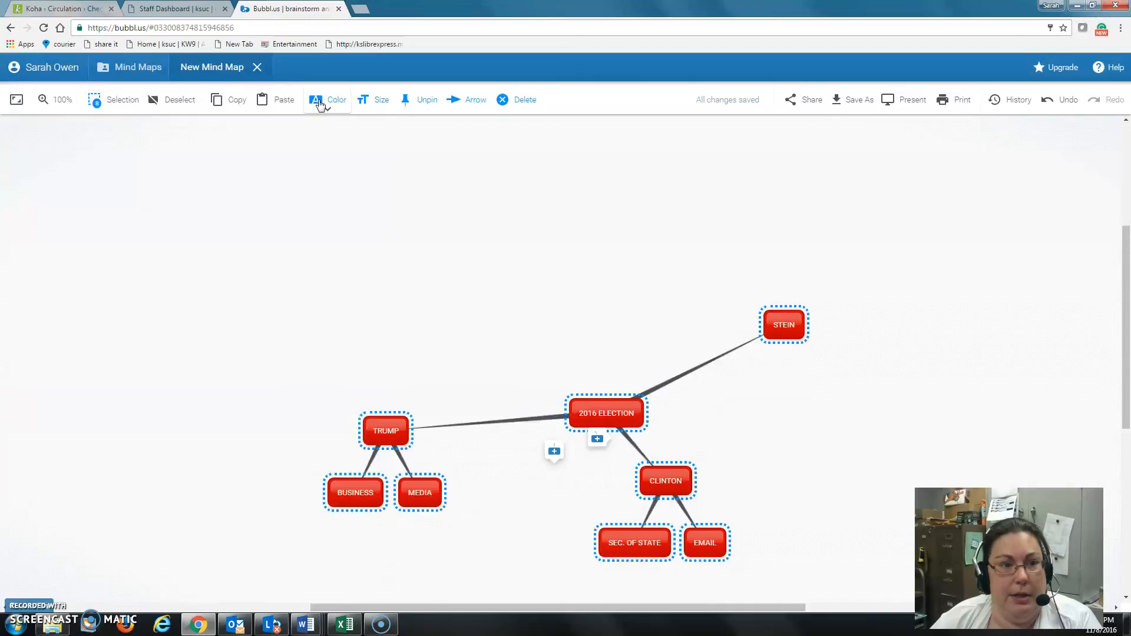
{"action": "left_click", "coordinate": [322, 101]}
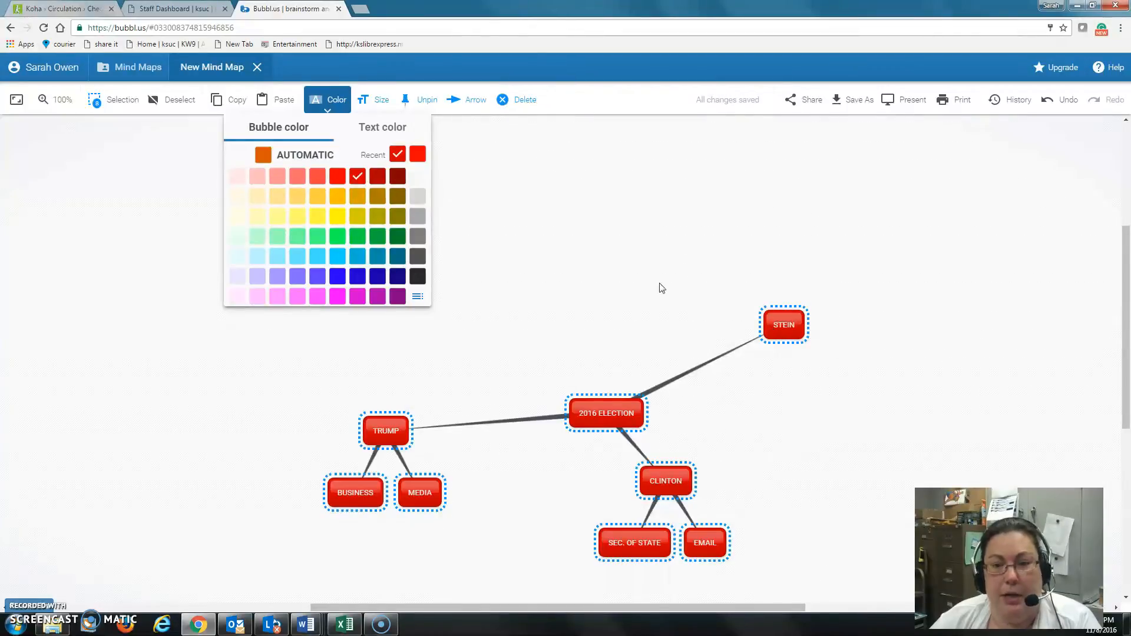
{"action": "left_click", "coordinate": [710, 253]}
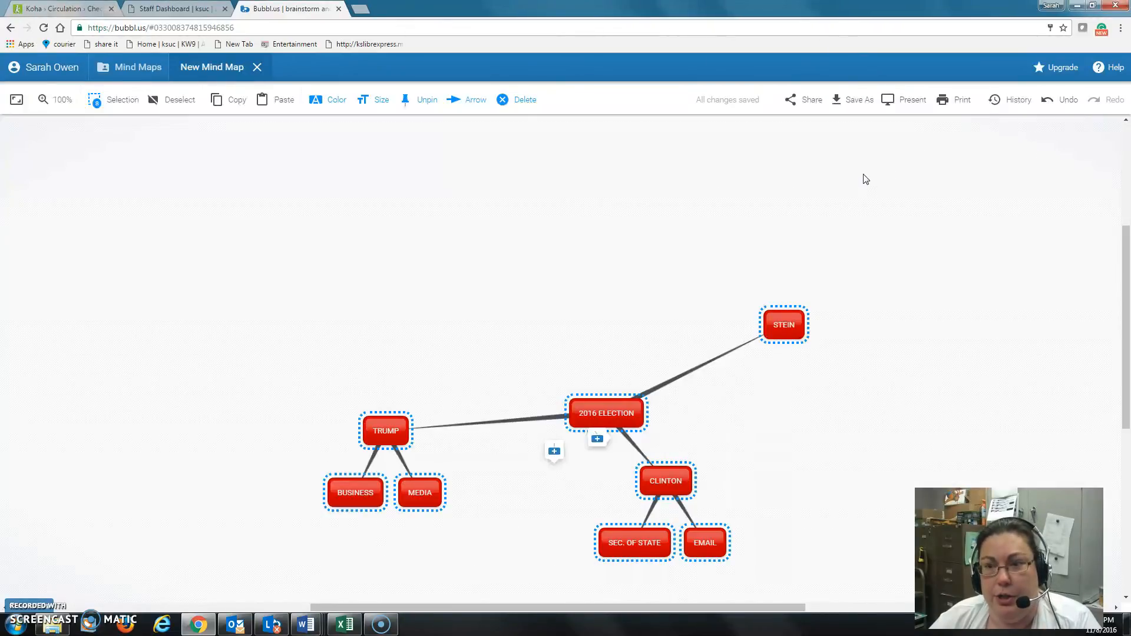
Save the mind map as a JPG image and open the downloaded file
{"action": "left_click", "coordinate": [849, 109]}
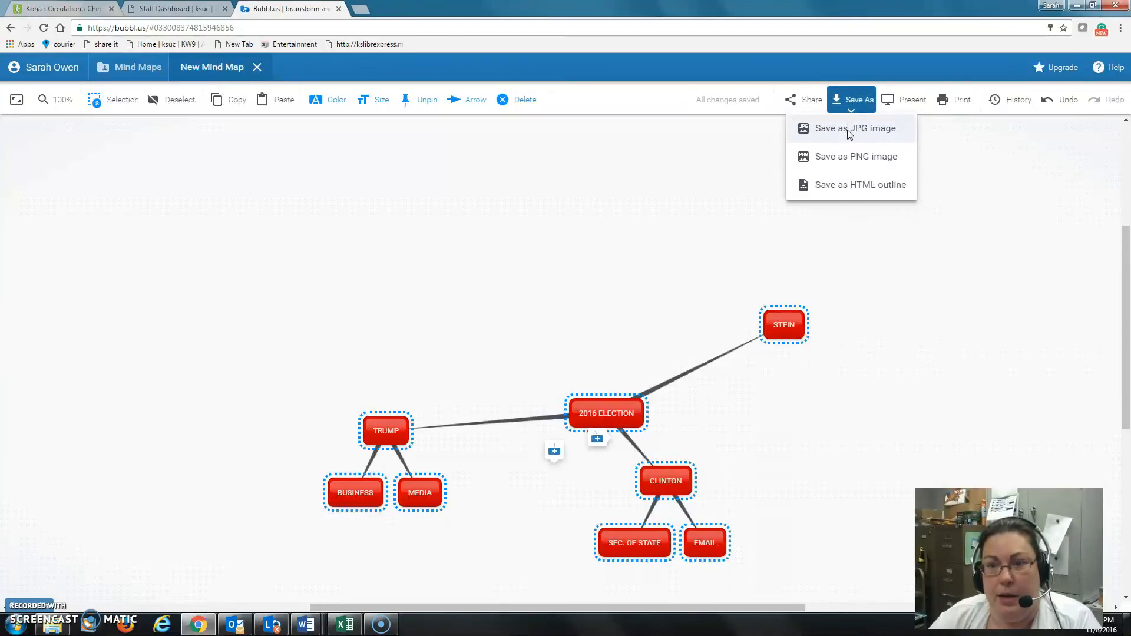
{"action": "left_click", "coordinate": [850, 130]}
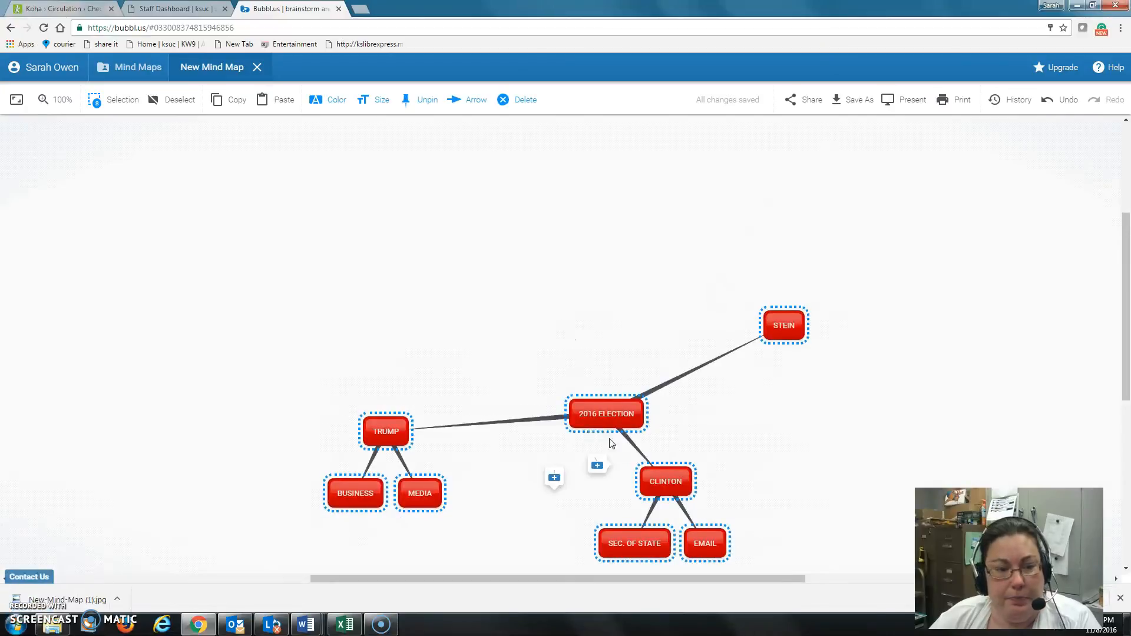
{"action": "left_click", "coordinate": [73, 602]}
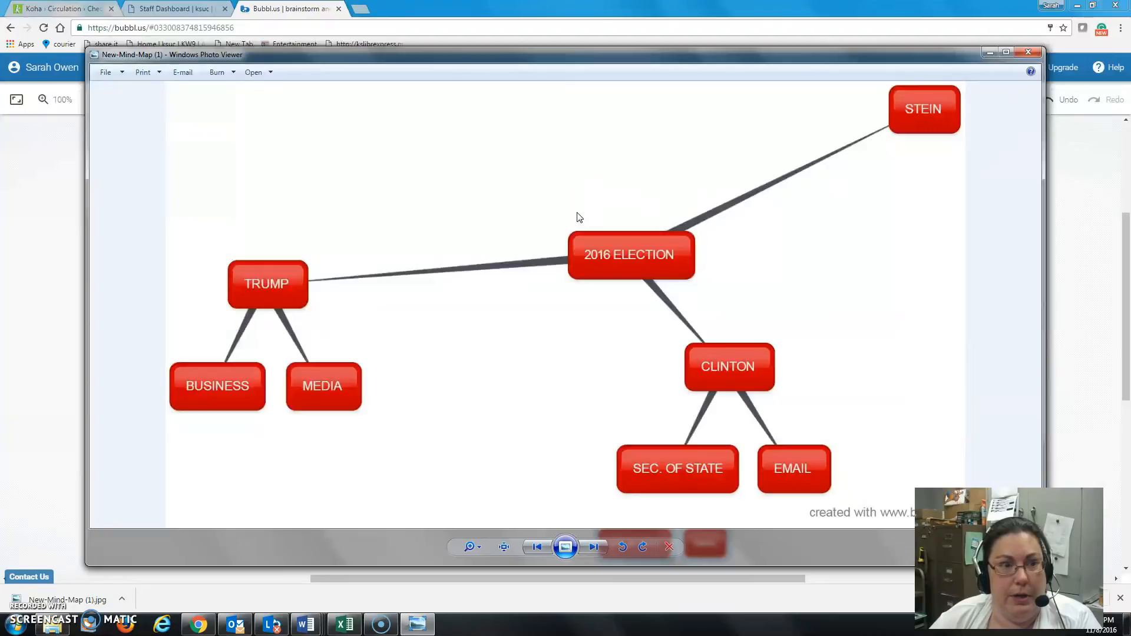
Copy the exported mind map image and switch to the open Word document, Document4
{"action": "right_click", "coordinate": [578, 292]}
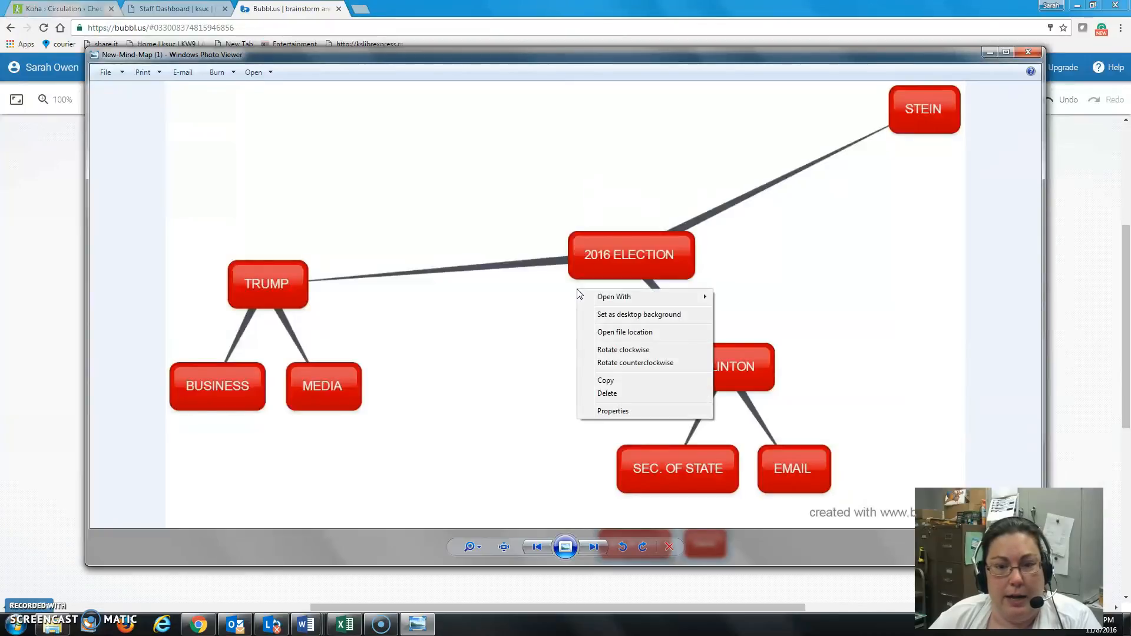
{"action": "left_click", "coordinate": [604, 381]}
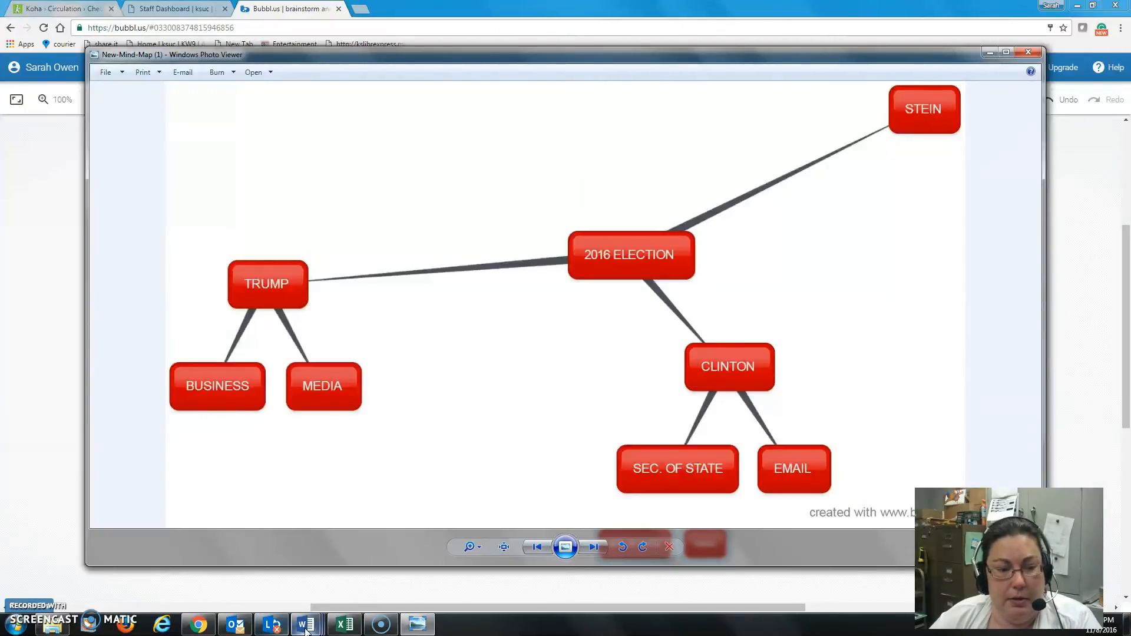
{"action": "mouse_move", "coordinate": [305, 629]}
{"action": "left_click", "coordinate": [406, 578]}
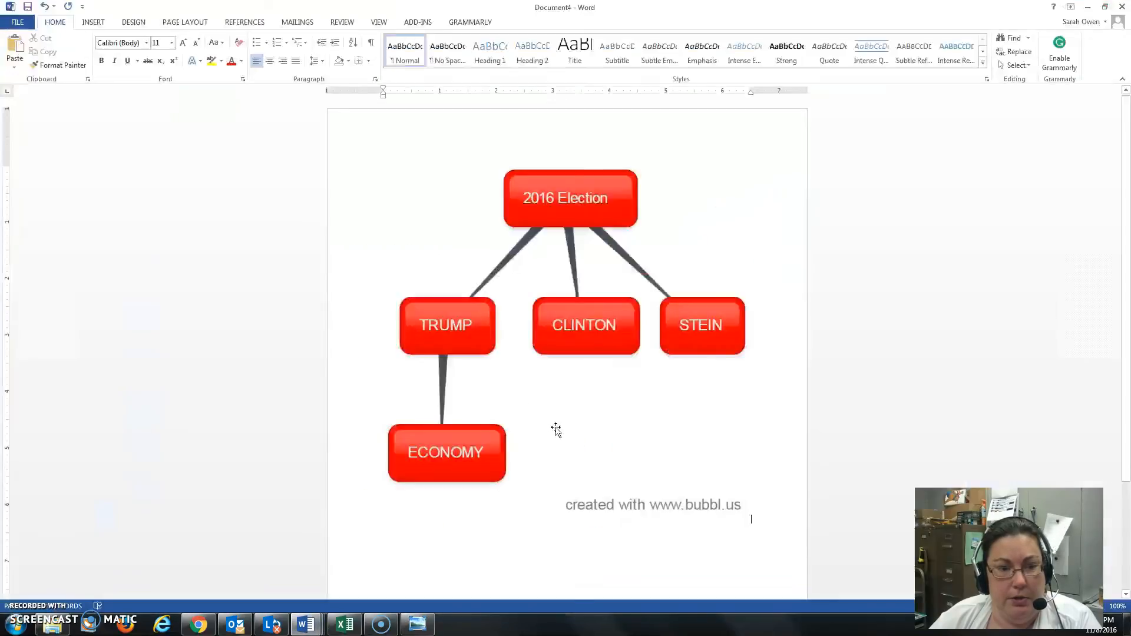
Replace the old mind map picture in the document with the copied image
{"action": "left_click", "coordinate": [588, 196]}
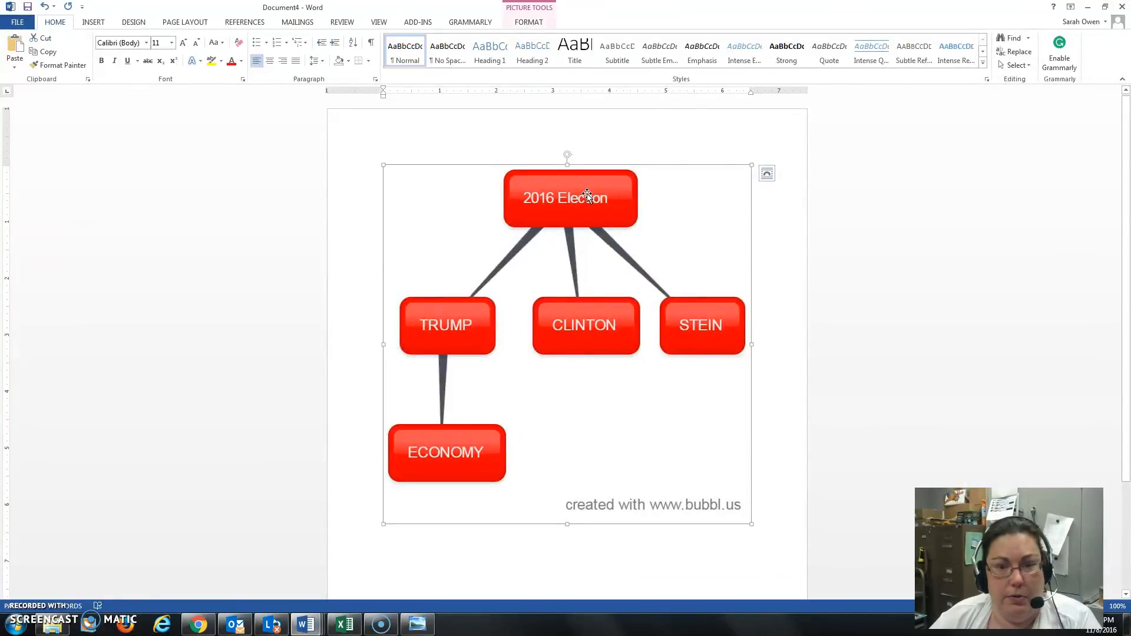
{"action": "key", "text": "Delete"}
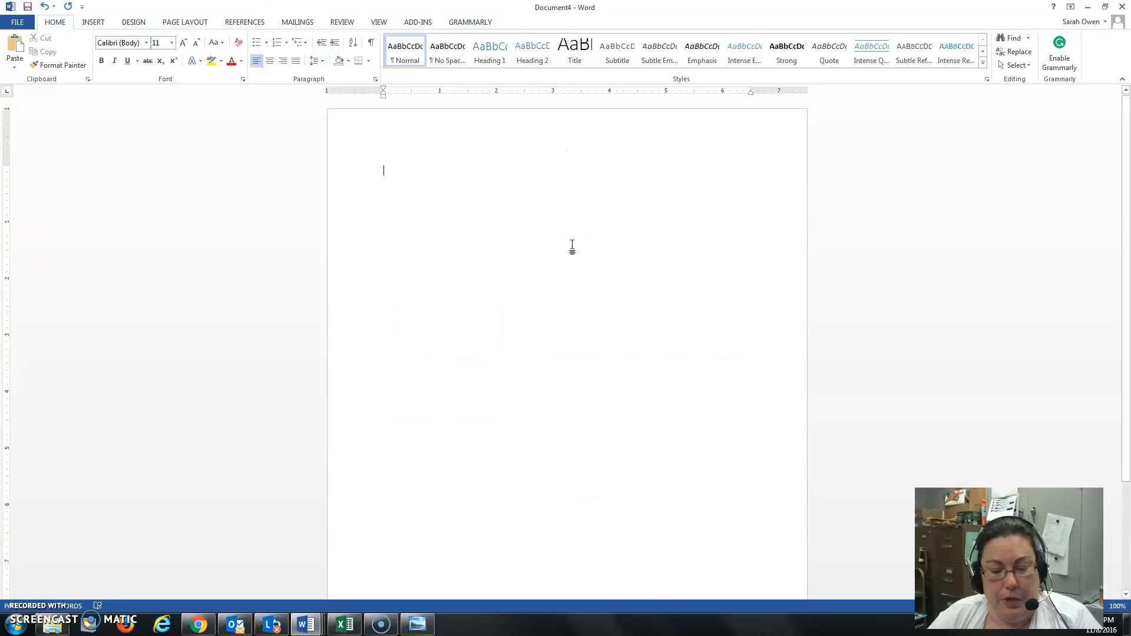
{"action": "key", "text": "ctrl+v"}
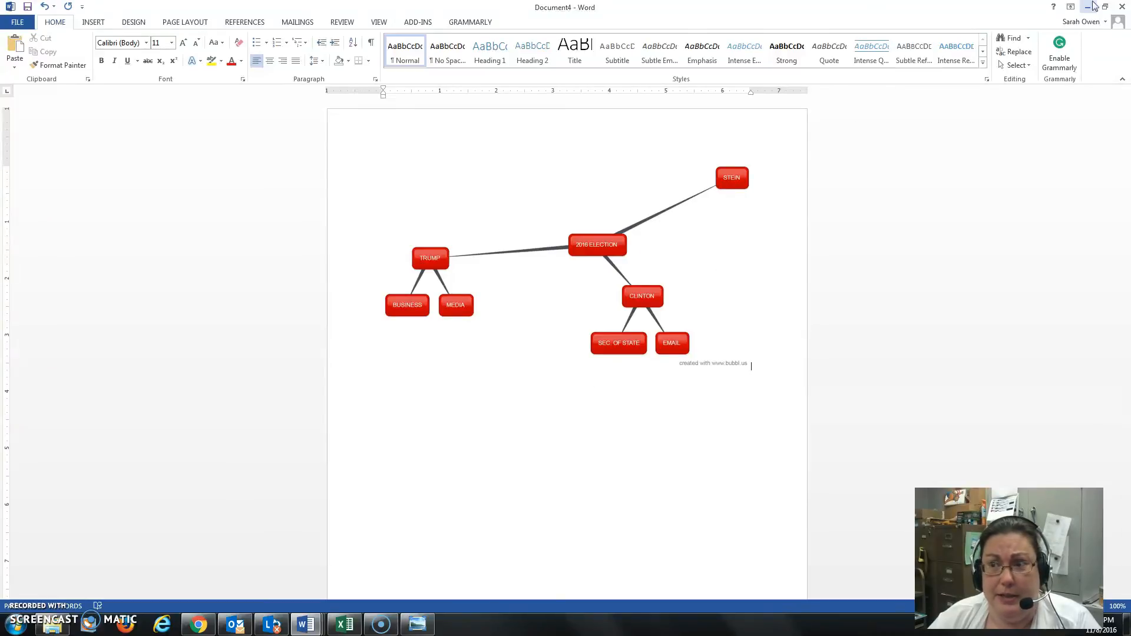
Minimize Word without closing the document, close the image viewer, and deselect all bubbles in the Bubbl.us mind map
{"action": "left_click", "coordinate": [1122, 8]}
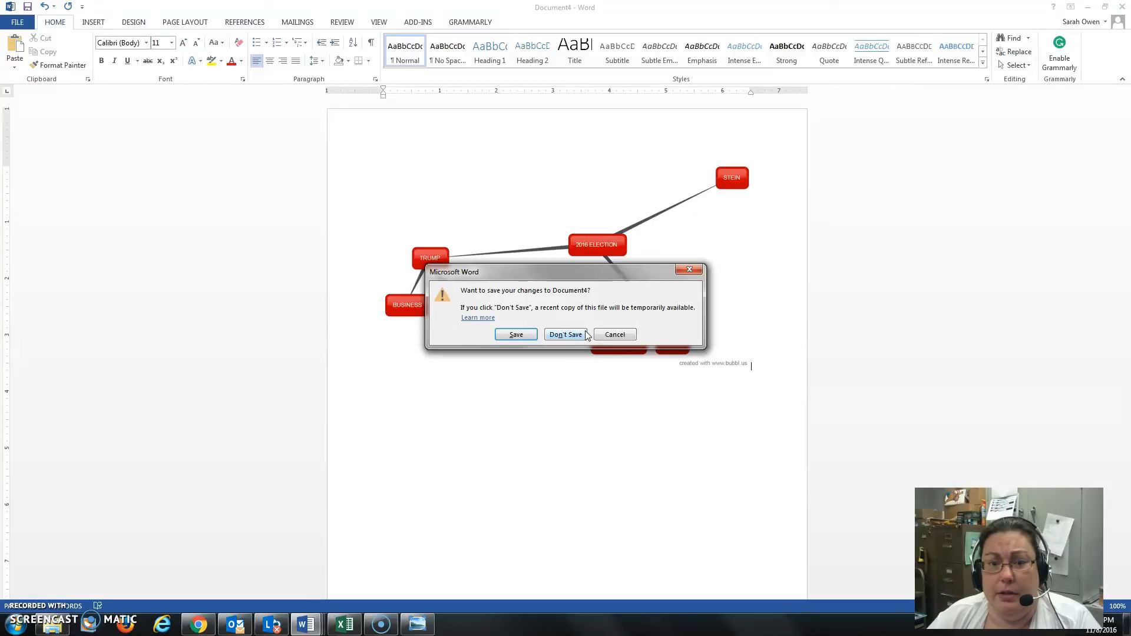
{"action": "left_click", "coordinate": [611, 333]}
{"action": "left_click", "coordinate": [1088, 6]}
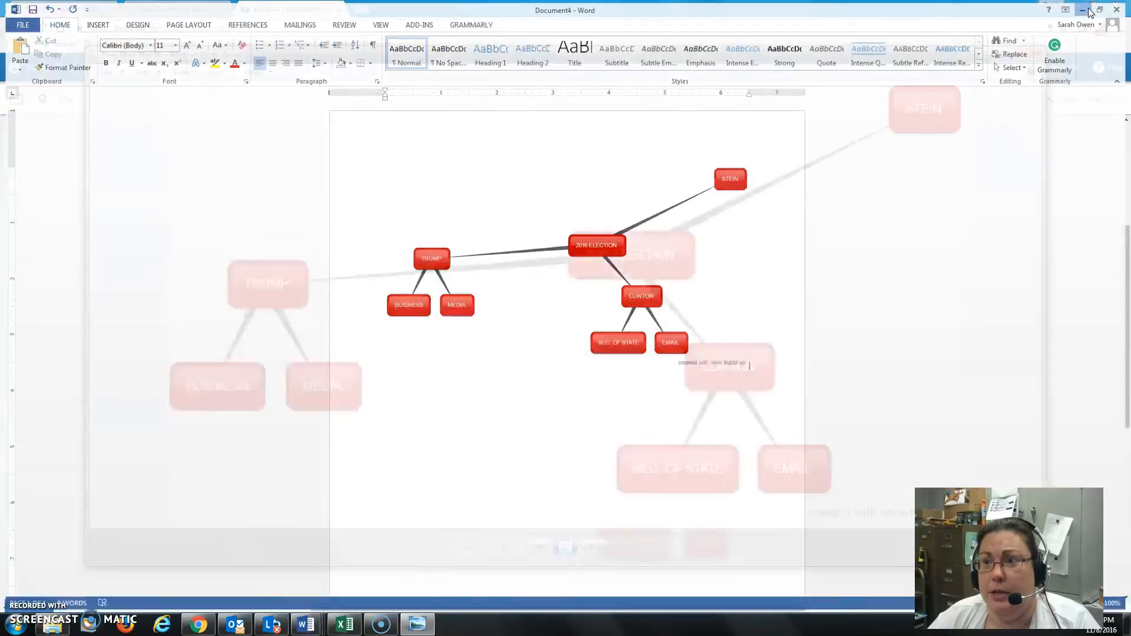
{"action": "left_click", "coordinate": [1024, 52]}
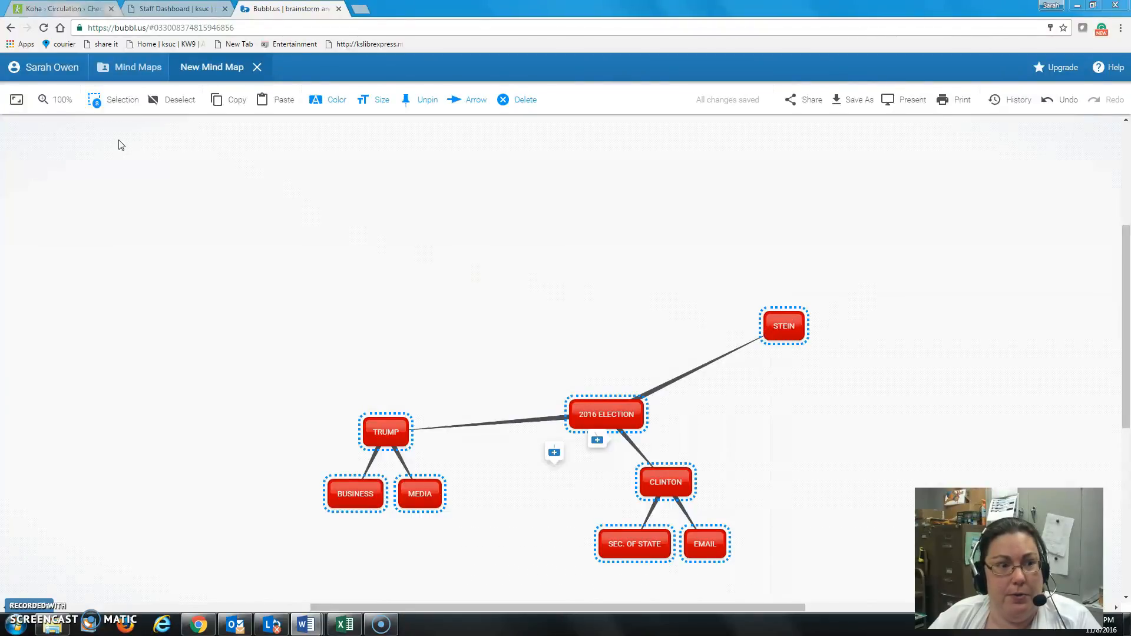
{"action": "left_click", "coordinate": [168, 101]}
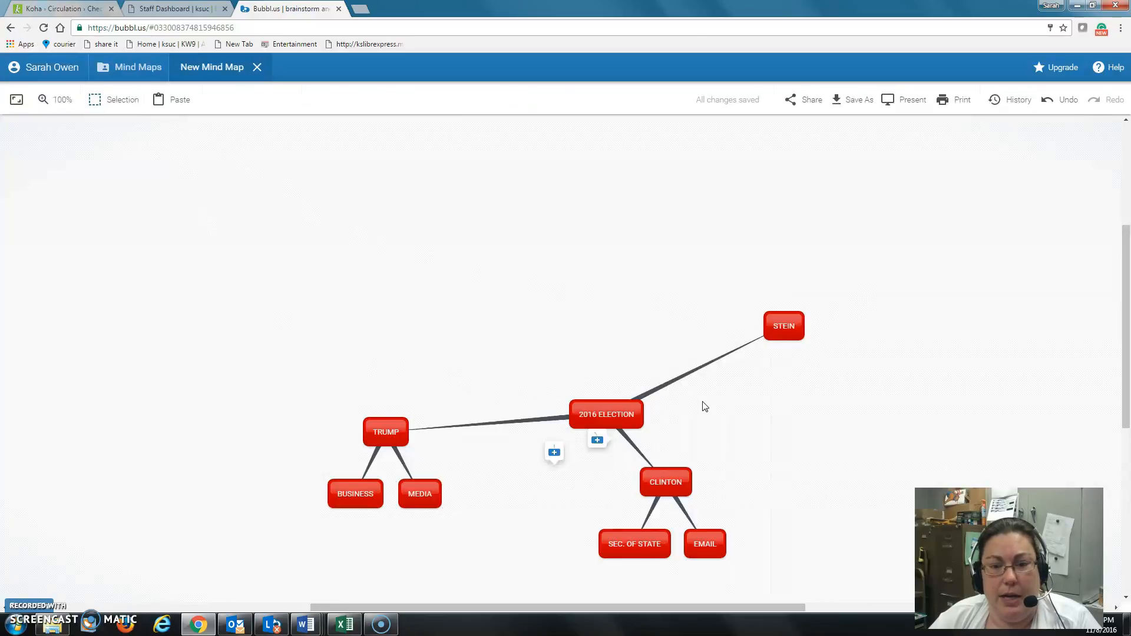